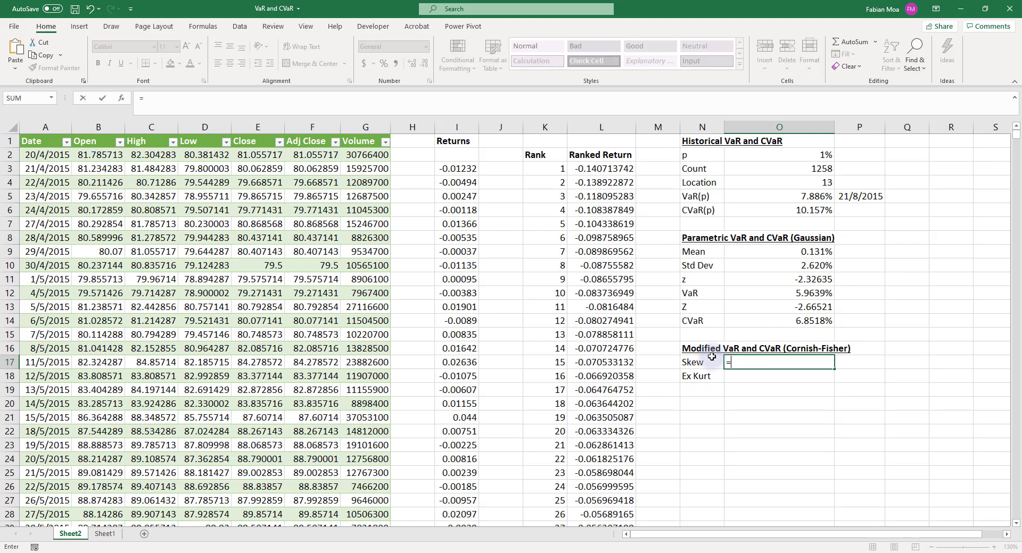
Calculate the skewness of the ranked returns in O17 with =SKEW(L3#).
{"action": "key", "text": "Tab"}
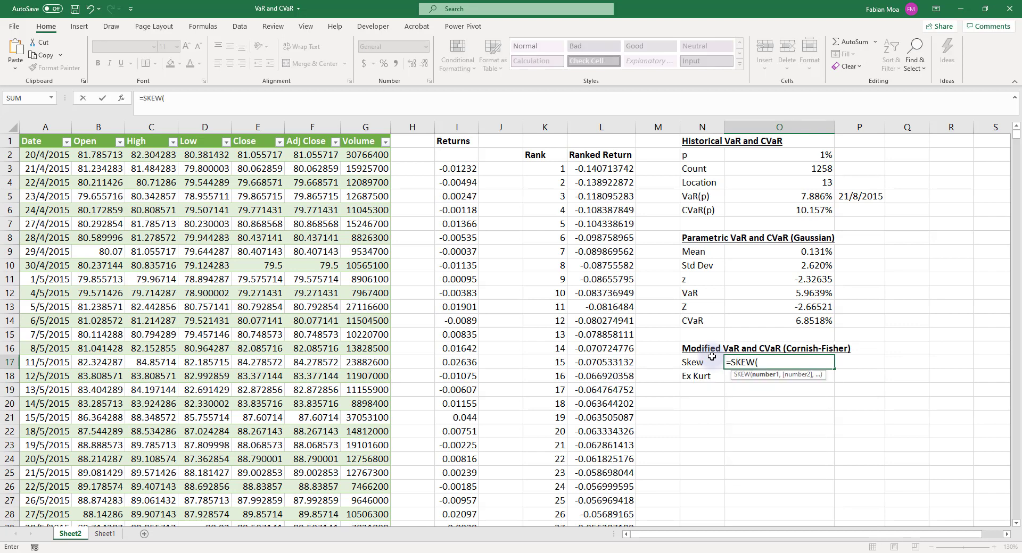
{"action": "type", "text": "L3#)"}
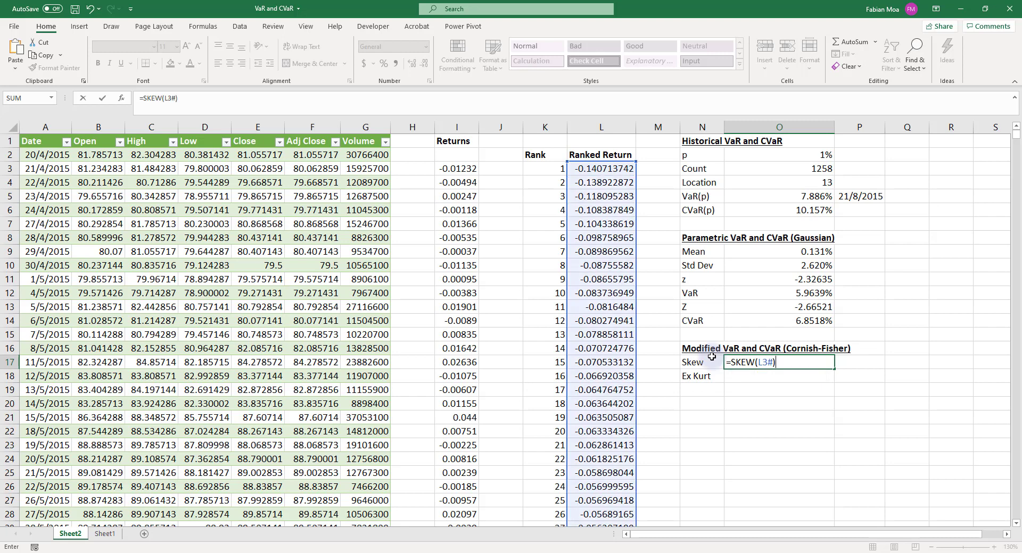
{"action": "key", "text": "Return"}
Calculate the excess kurtosis of the ranked returns in O18 with =KURT(L3#)-3.
{"action": "type", "text": "="}
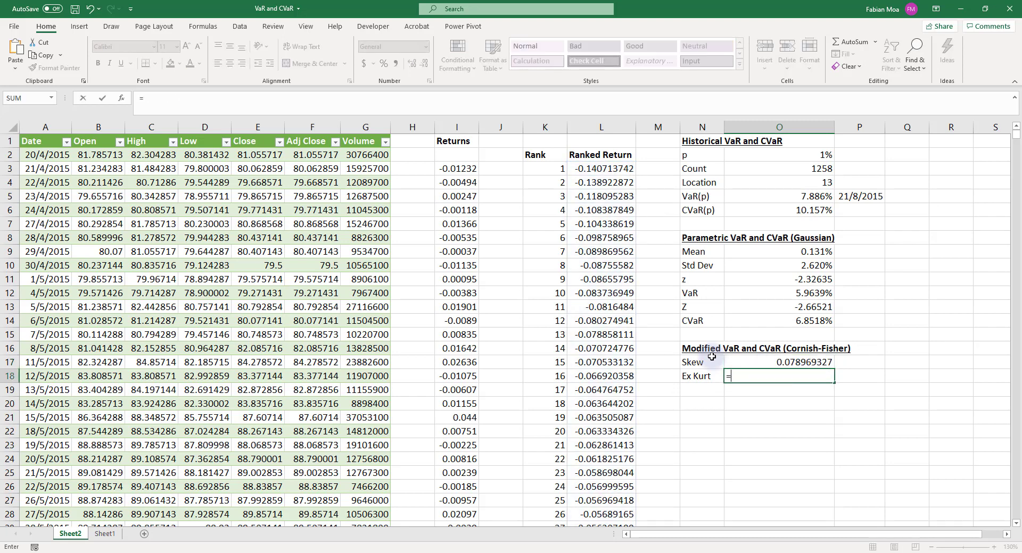
{"action": "type", "text": "kurt"}
{"action": "key", "text": "Tab"}
{"action": "type", "text": "L3#)-3"}
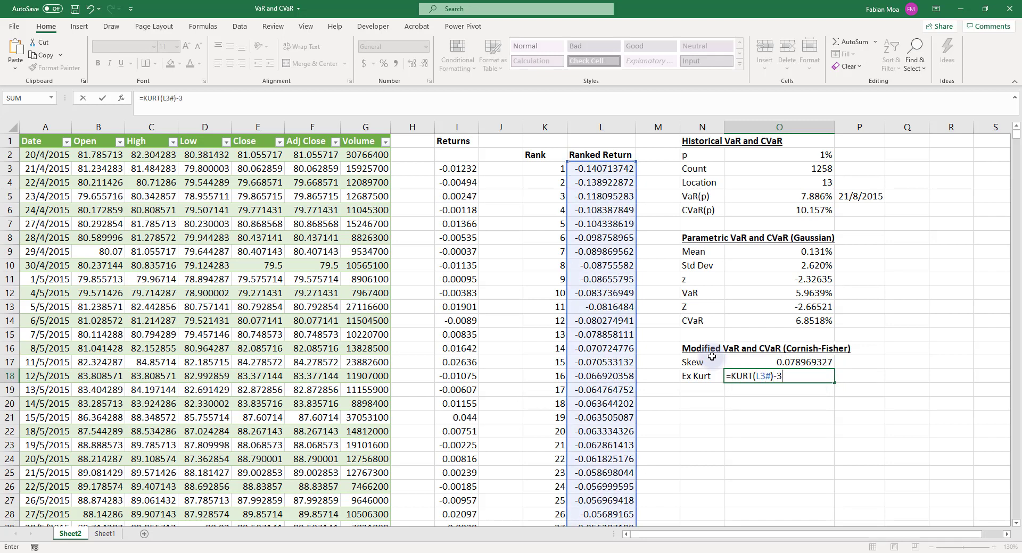
{"action": "key", "text": "Return"}
{"action": "key", "text": "Up"}
{"action": "key", "text": "Up"}
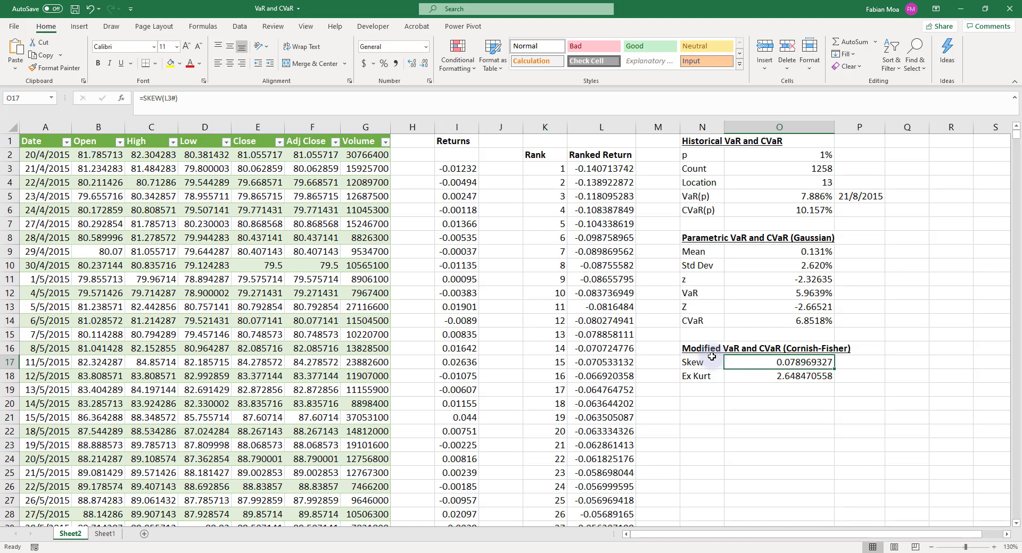
{"action": "left_click_drag", "start_coordinate": [701, 364], "coordinate": [831, 375]}
{"action": "left_click", "coordinate": [803, 362]}
{"action": "left_click", "coordinate": [798, 376]}
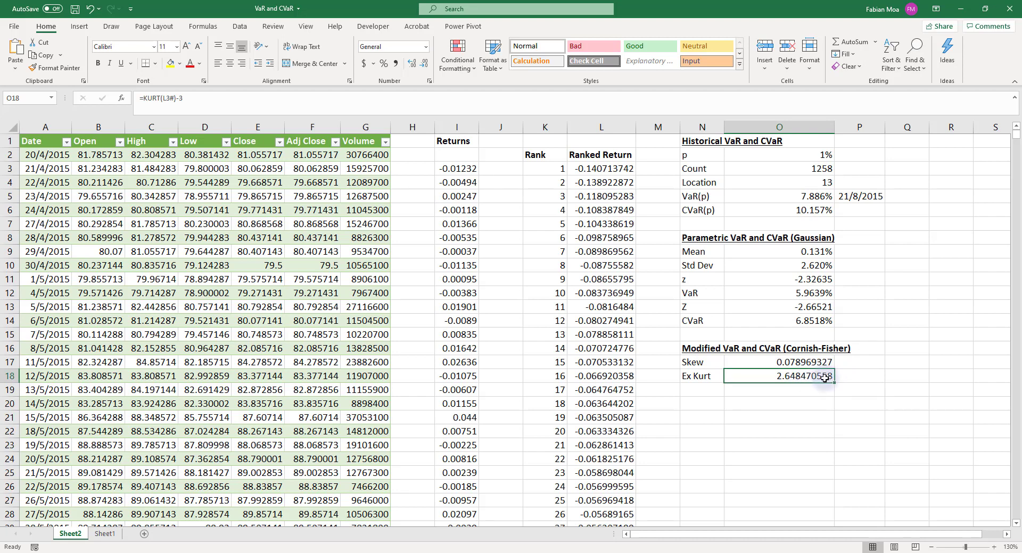
Label N19 as w and start the Cornish-Fisher formula in O19 with =O11+(O11^2-1)*O17/6.
{"action": "left_click", "coordinate": [705, 391]}
{"action": "type", "text": "w"}
{"action": "key", "text": "Tab"}
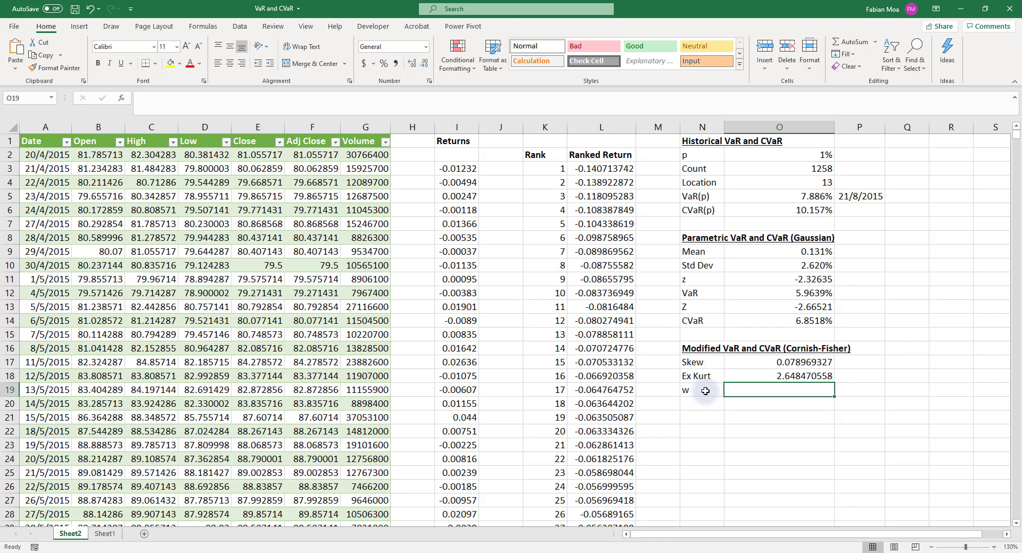
{"action": "type", "text": "="}
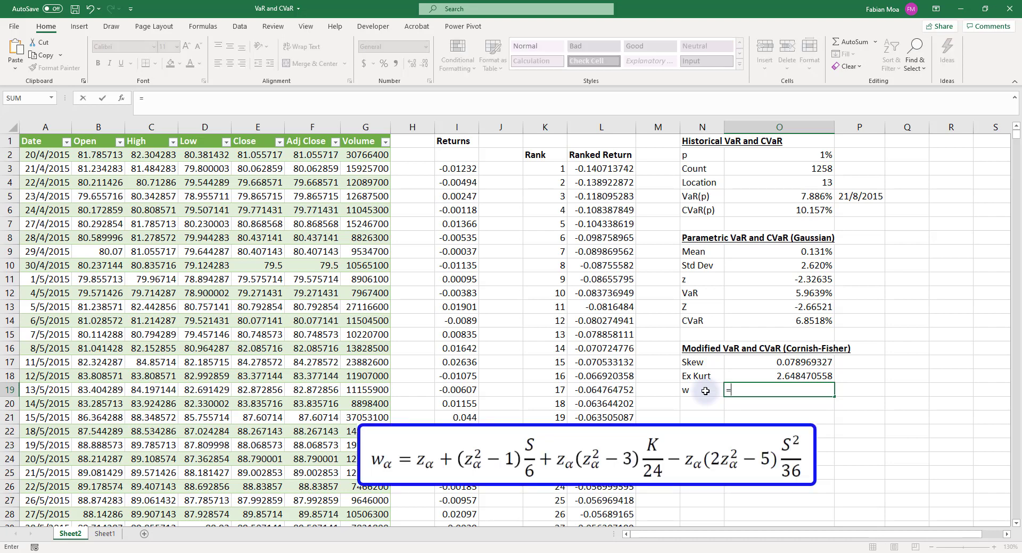
{"action": "left_click", "coordinate": [791, 279]}
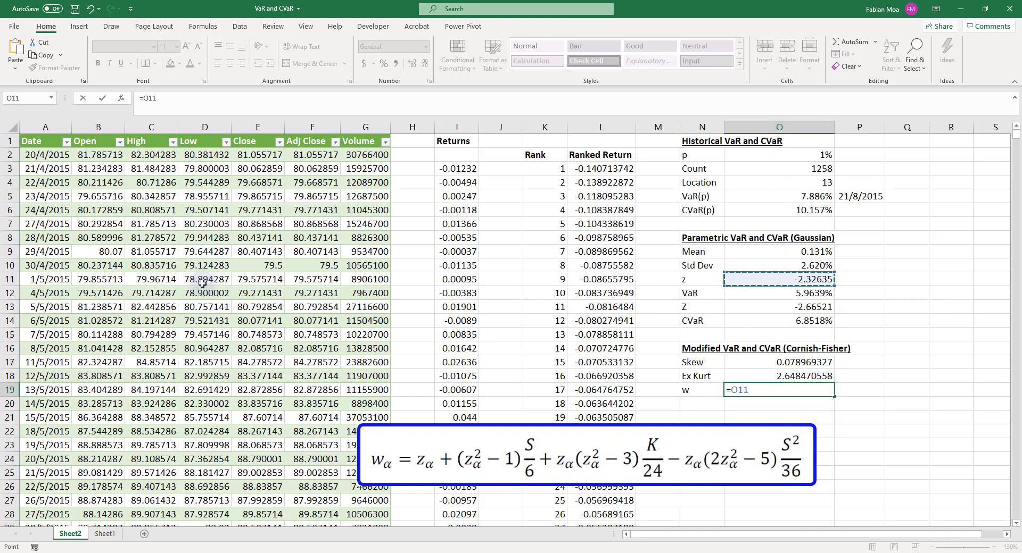
{"action": "type", "text": "+("}
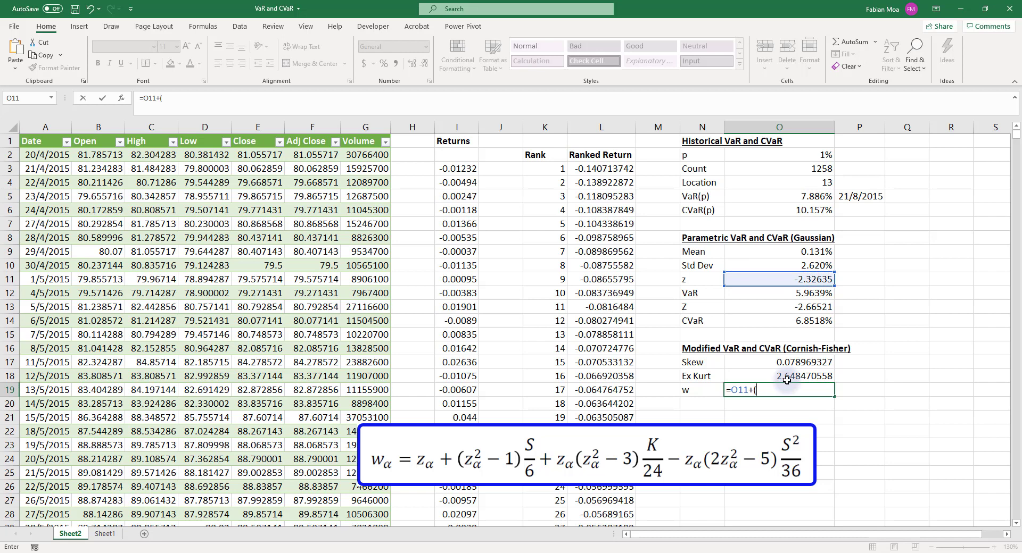
{"action": "left_click", "coordinate": [801, 280]}
{"action": "type", "text": "^2"}
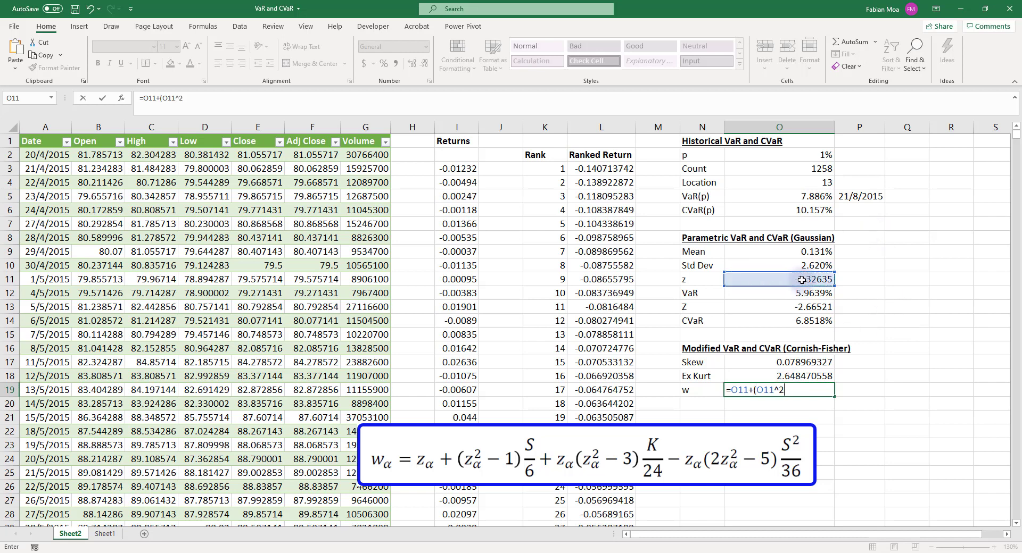
{"action": "type", "text": "-1)*"}
{"action": "left_click", "coordinate": [802, 363]}
{"action": "type", "text": "/6"}
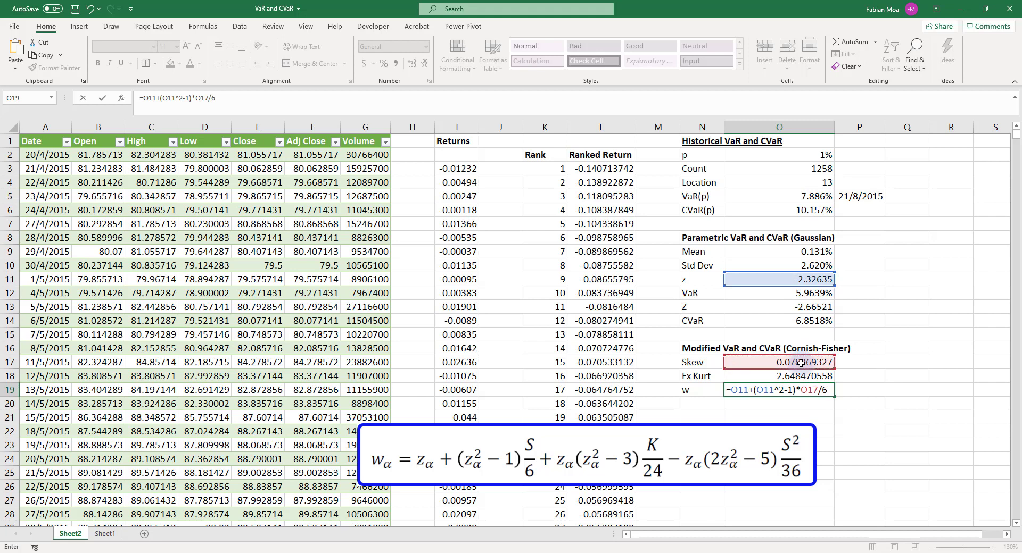
Extend the w formula with the excess kurtosis term +O11*(O11^2-3)*O18/24, followed by a minus sign.
{"action": "type", "text": "+"}
{"action": "left_click", "coordinate": [807, 277]}
{"action": "type", "text": "*("}
{"action": "left_click", "coordinate": [808, 277]}
{"action": "type", "text": "^2-3)*"}
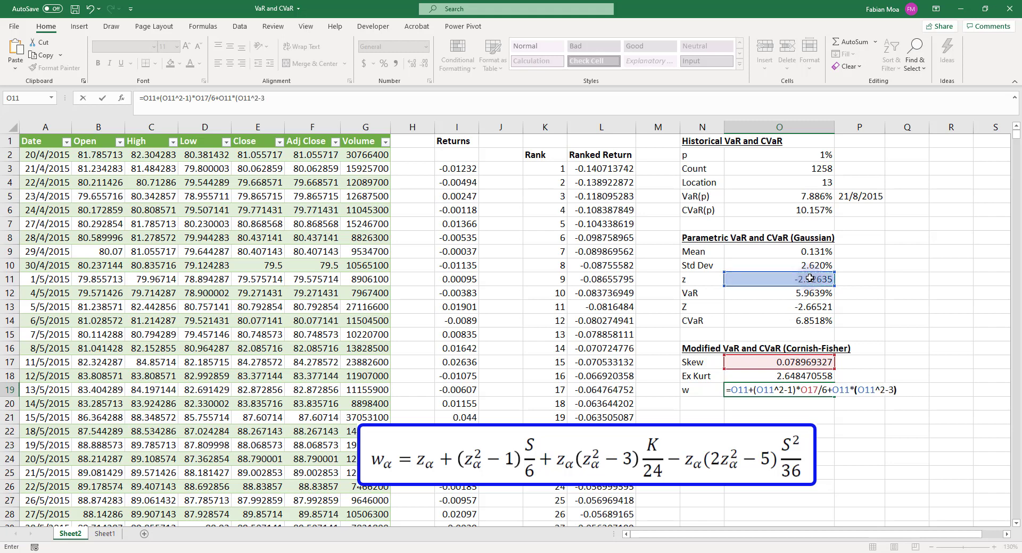
{"action": "left_click", "coordinate": [794, 375]}
{"action": "type", "text": "/24-"}
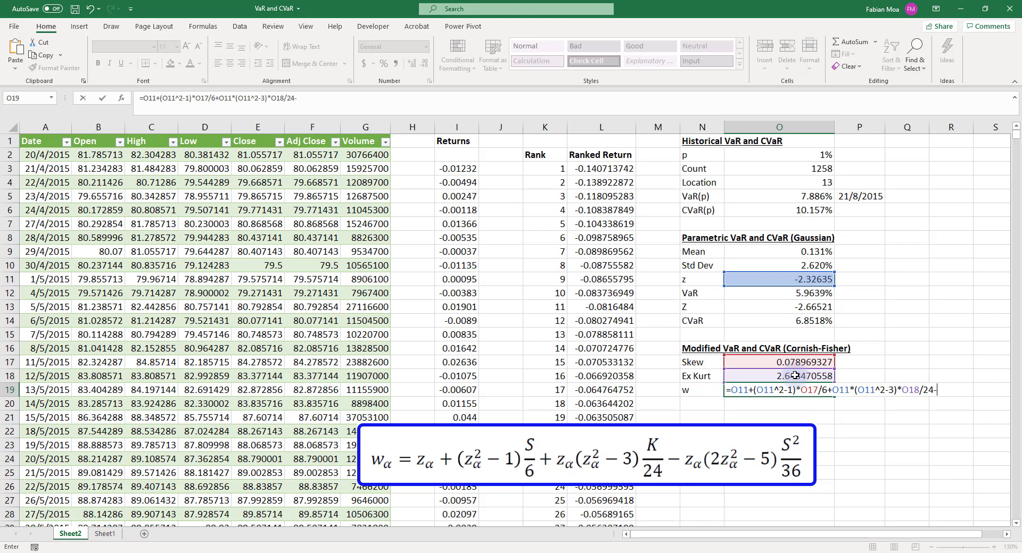
Complete the w formula by subtracting the squared skew term O11*(2*O11^2-5)*O17^2/36.
{"action": "left_click", "coordinate": [786, 282]}
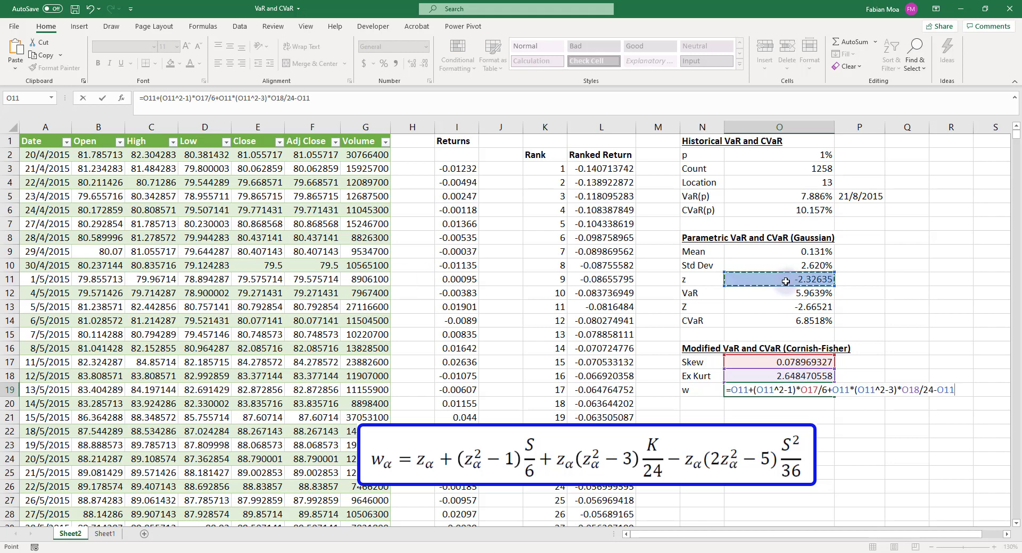
{"action": "type", "text": "*(2*"}
{"action": "left_click", "coordinate": [786, 281]}
{"action": "type", "text": "^"}
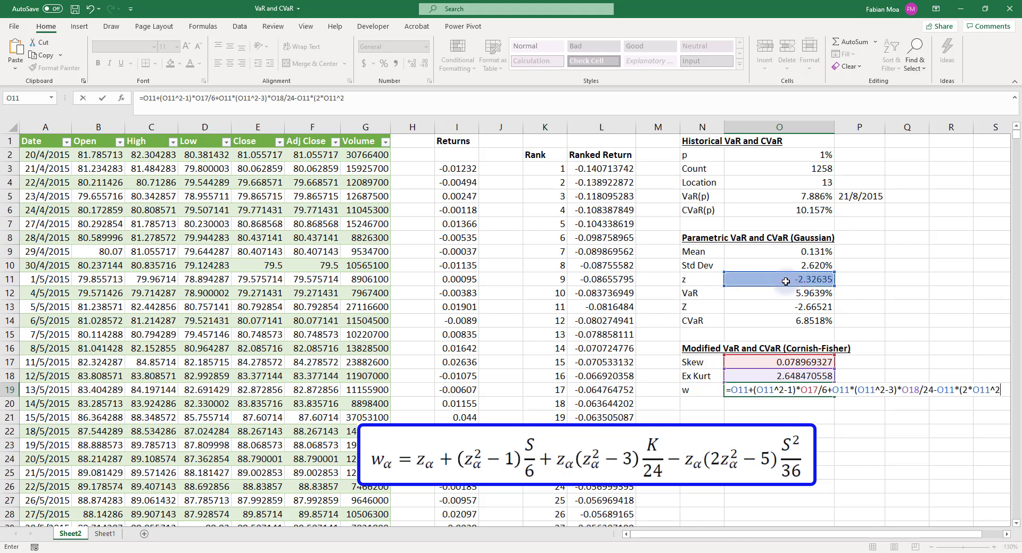
{"action": "type", "text": "2-5)"}
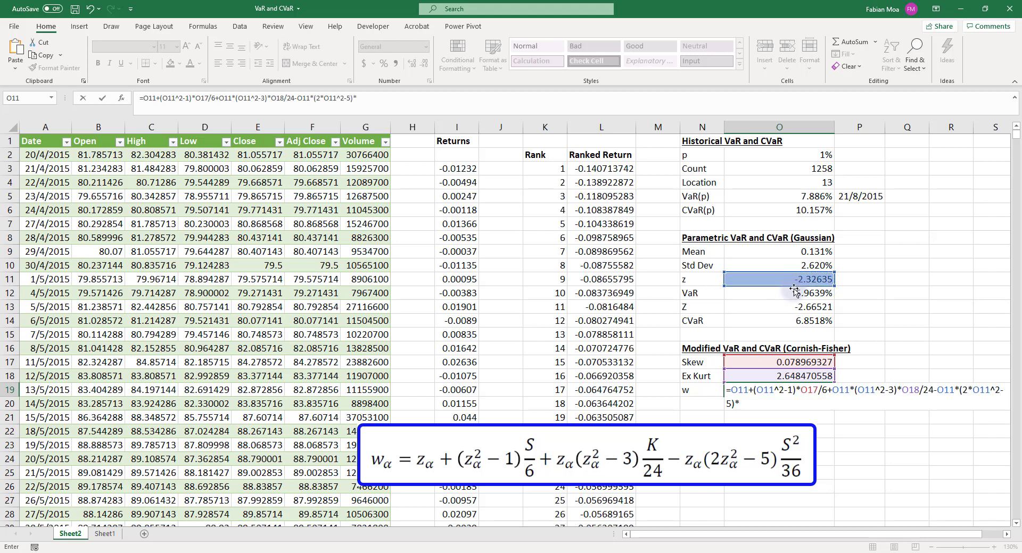
{"action": "type", "text": "*"}
{"action": "left_click", "coordinate": [789, 364]}
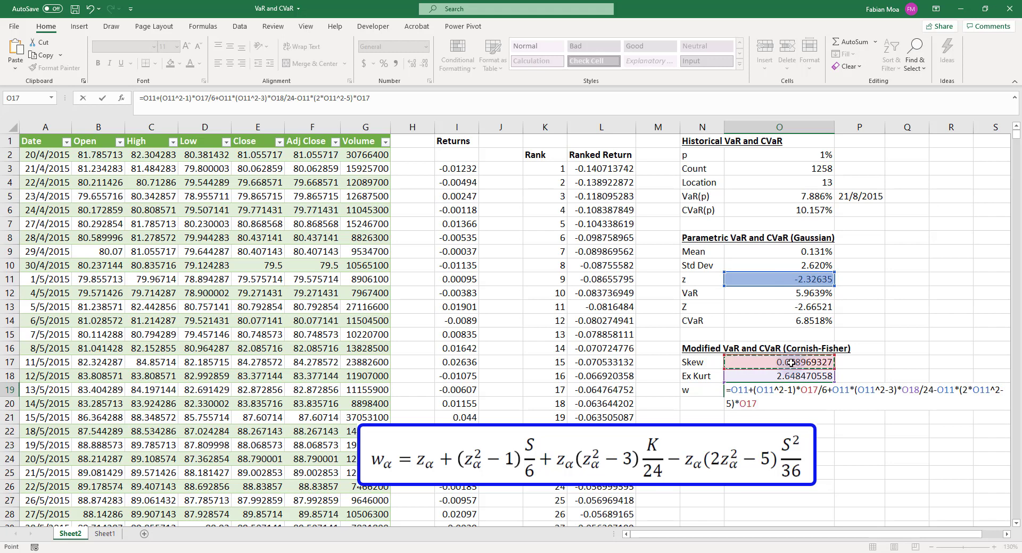
{"action": "type", "text": "^2/36"}
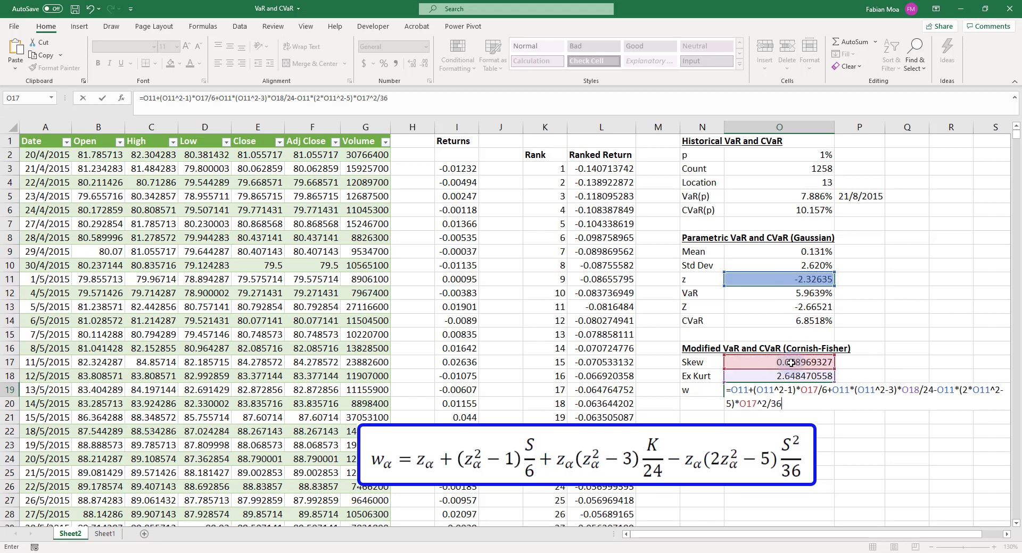
{"action": "key", "text": "Return"}
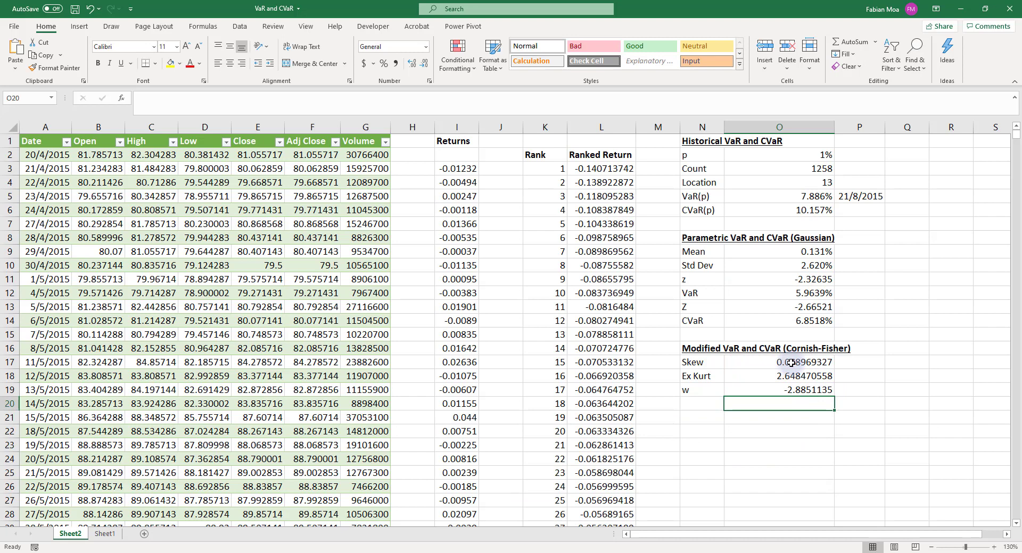
{"action": "key", "text": "Up"}
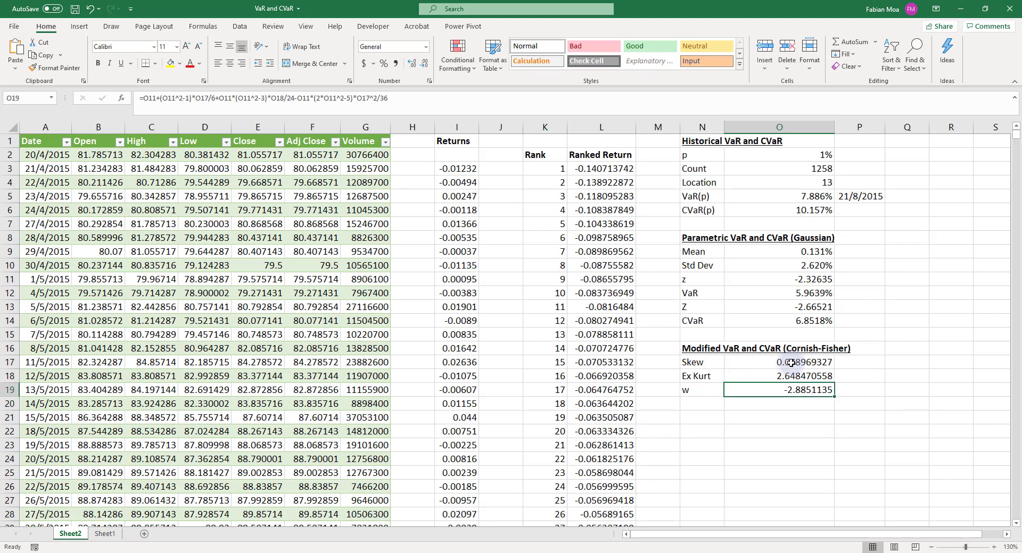
Label N20 as VaR and calculate the modified VaR in O20 with =-(O9+O10*O19).
{"action": "left_click", "coordinate": [701, 406]}
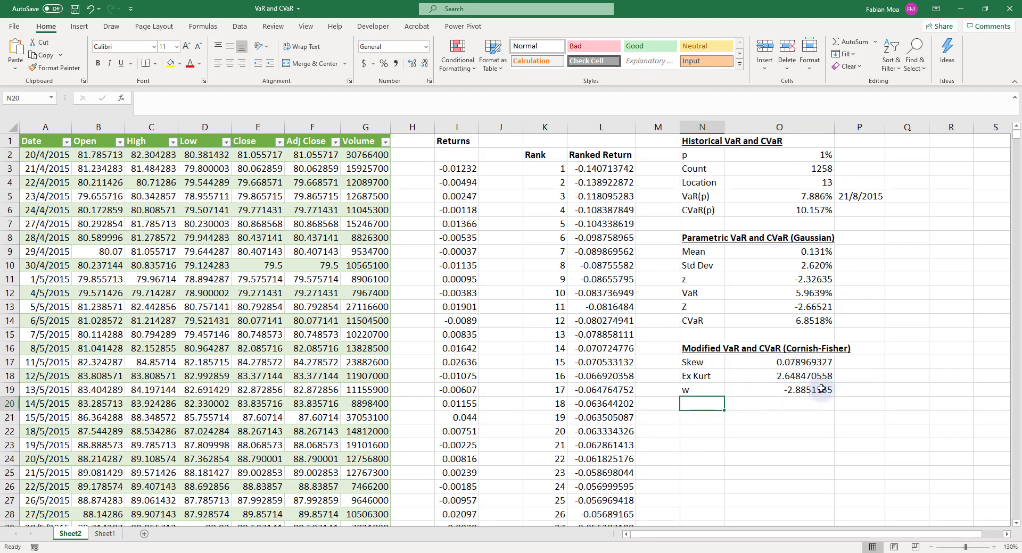
{"action": "type", "text": "VaR"}
{"action": "key", "text": "Tab"}
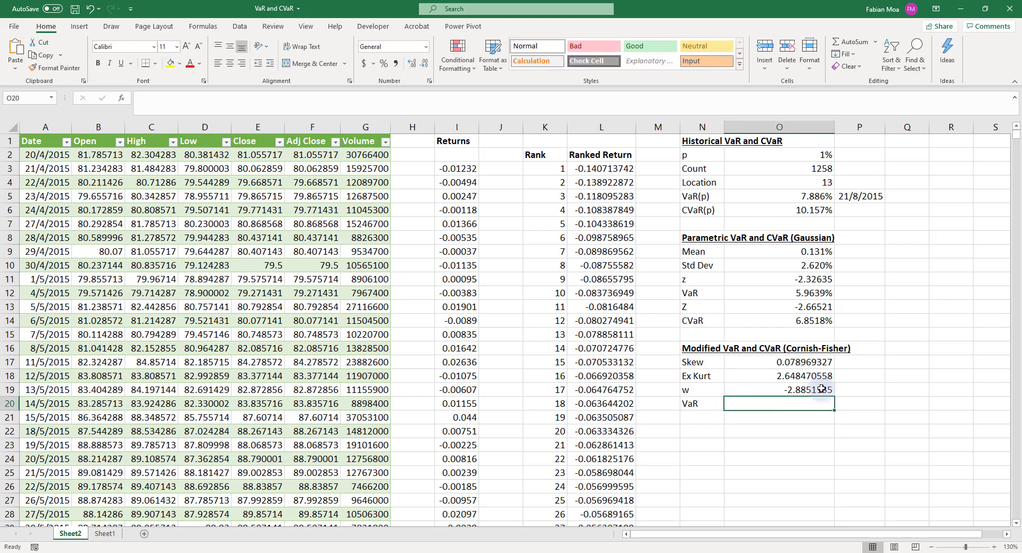
{"action": "type", "text": "=-"}
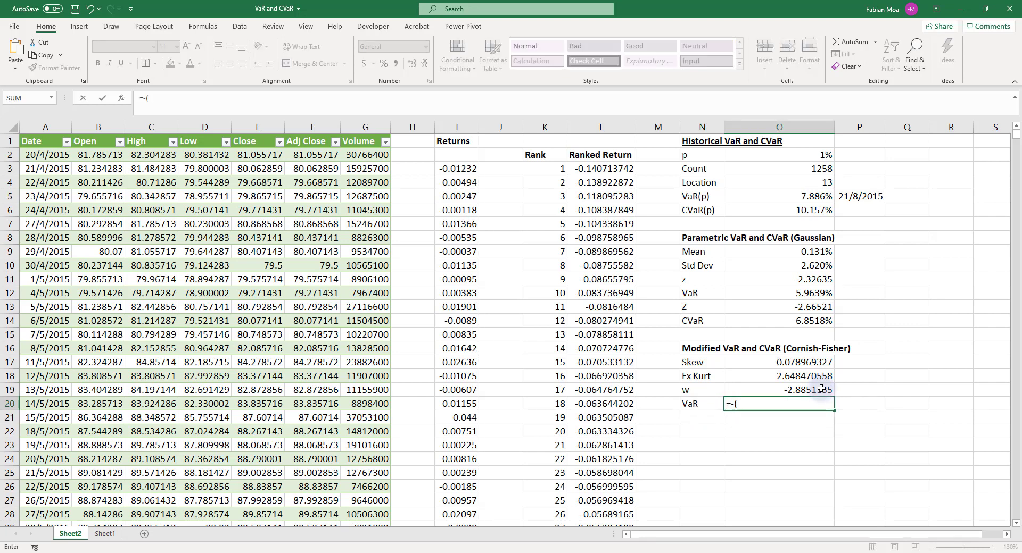
{"action": "left_click", "coordinate": [793, 252]}
{"action": "type", "text": "+"}
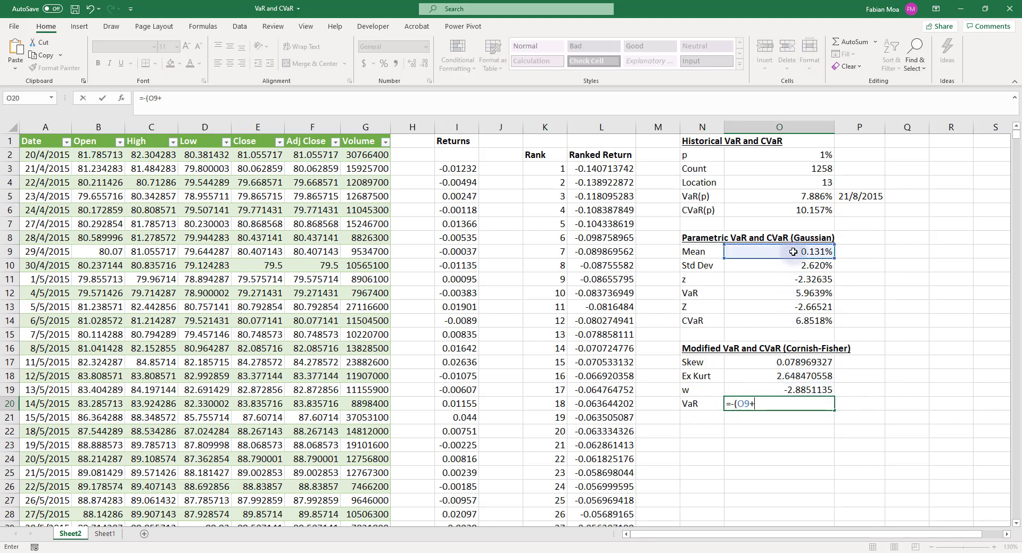
{"action": "left_click", "coordinate": [793, 266]}
{"action": "type", "text": "*"}
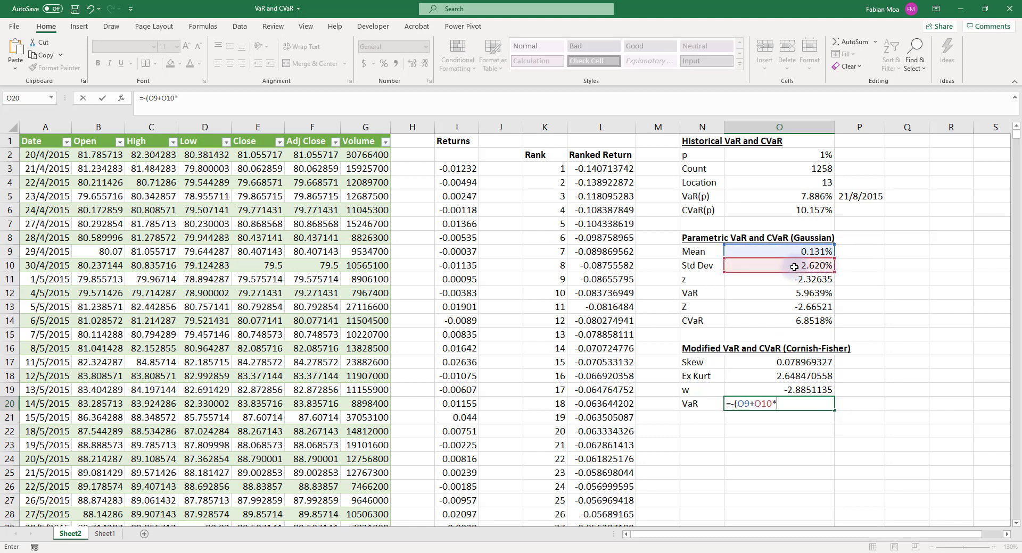
{"action": "left_click", "coordinate": [789, 390]}
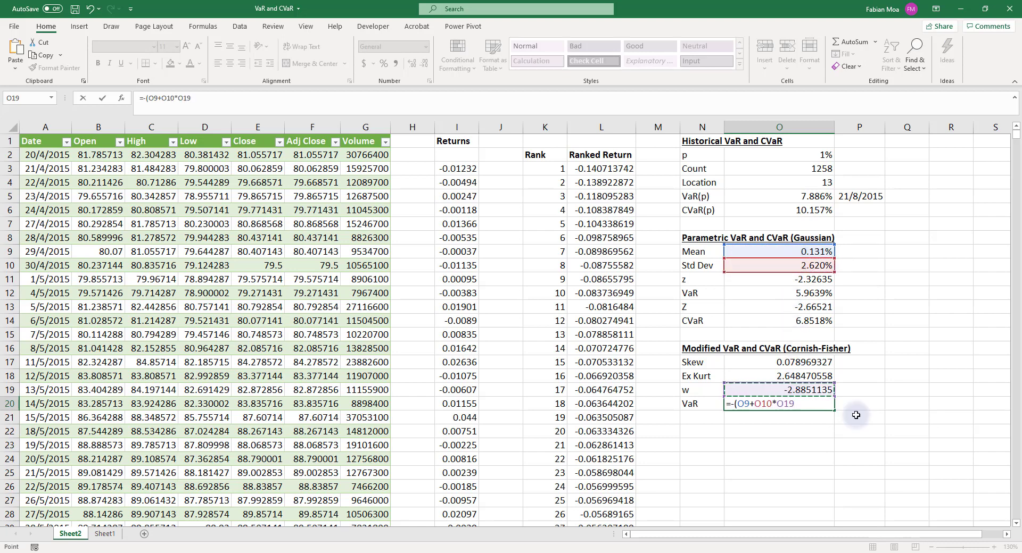
{"action": "type", "text": ")"}
{"action": "key", "text": "Return"}
Format the modified VaR in O20 as a percentage with three decimal places.
{"action": "key", "text": "Up"}
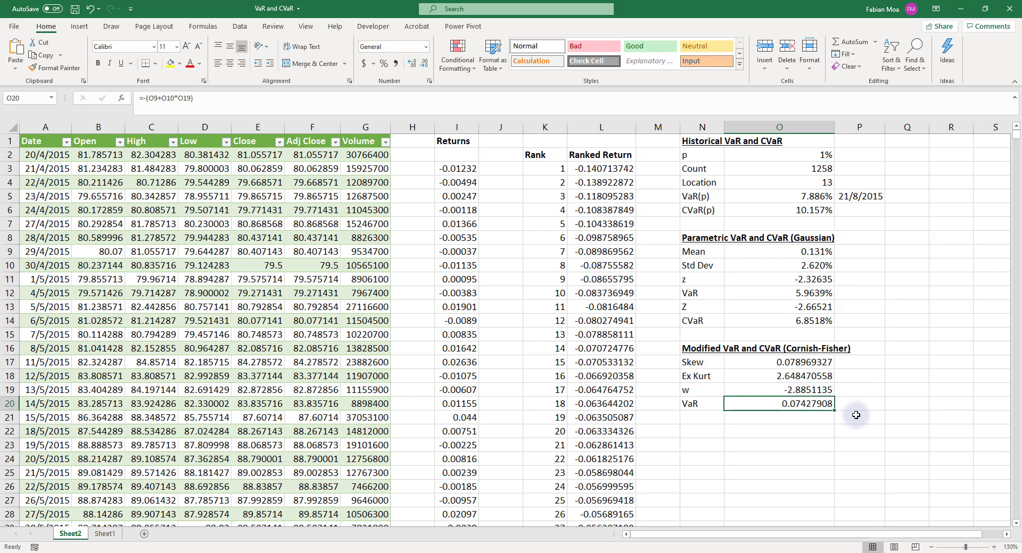
{"action": "left_click", "coordinate": [412, 64]}
{"action": "left_click", "coordinate": [412, 64]}
{"action": "left_click", "coordinate": [411, 64]}
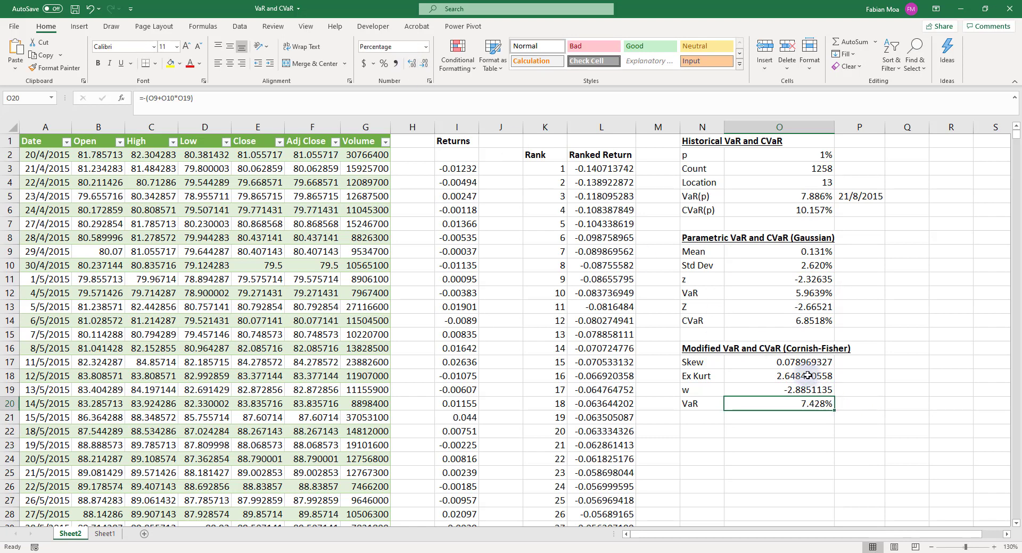
Compare the Gaussian VaR in O12 with the modified VaR in O20, and review the skew and excess kurtosis behind it.
{"action": "left_click", "coordinate": [805, 293]}
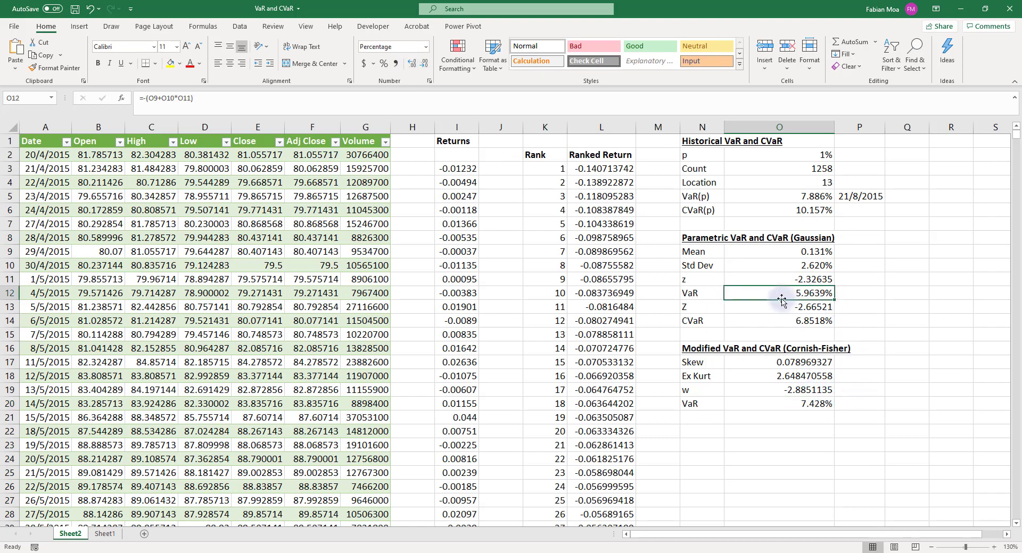
{"action": "left_click", "coordinate": [703, 294]}
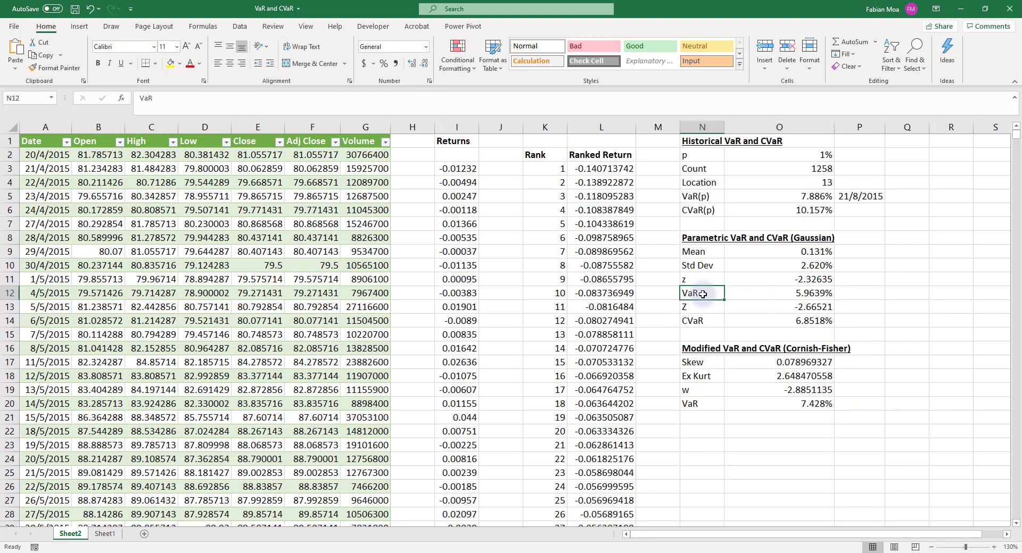
{"action": "left_click", "coordinate": [787, 293]}
{"action": "left_click", "coordinate": [701, 238]}
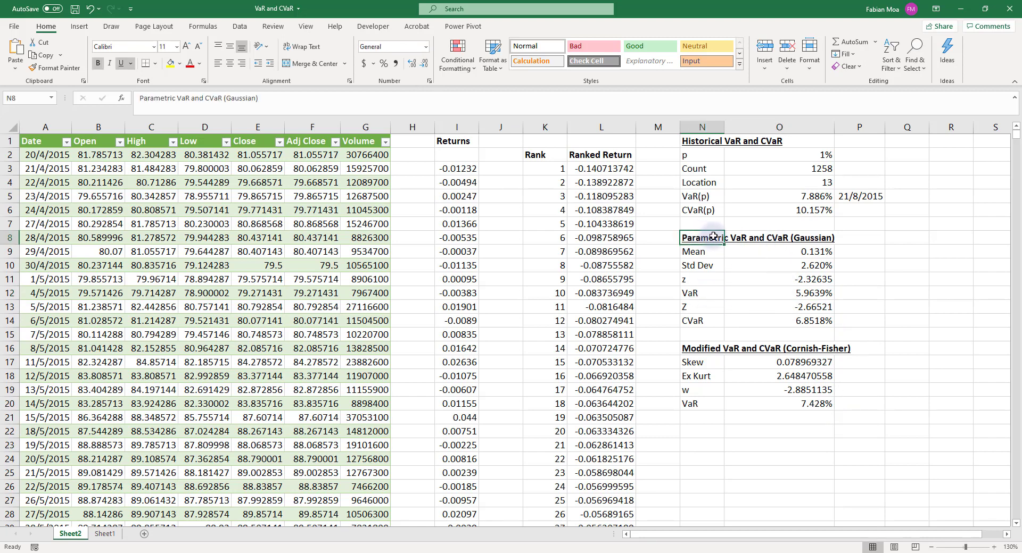
{"action": "left_click", "coordinate": [807, 405]}
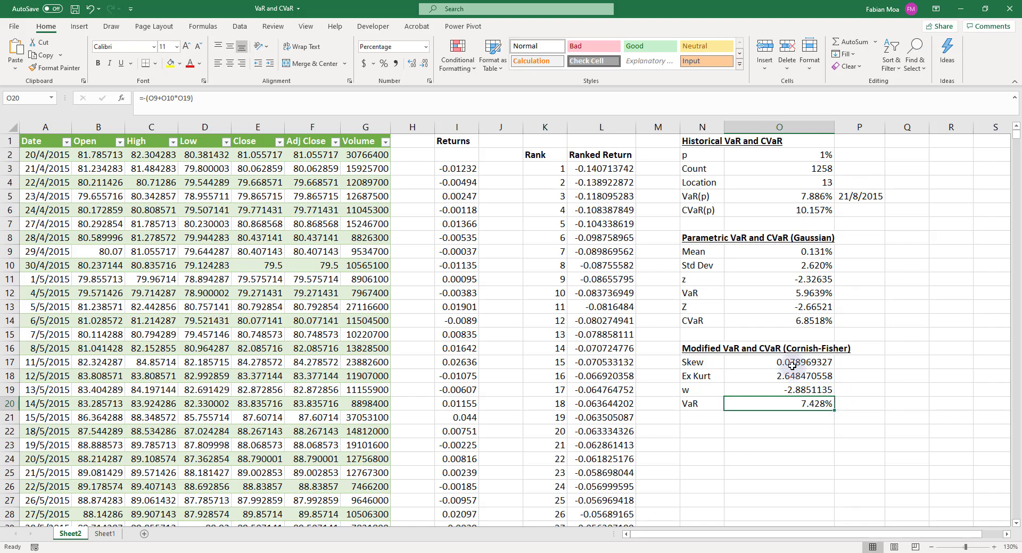
{"action": "left_click_drag", "start_coordinate": [793, 364], "coordinate": [796, 377]}
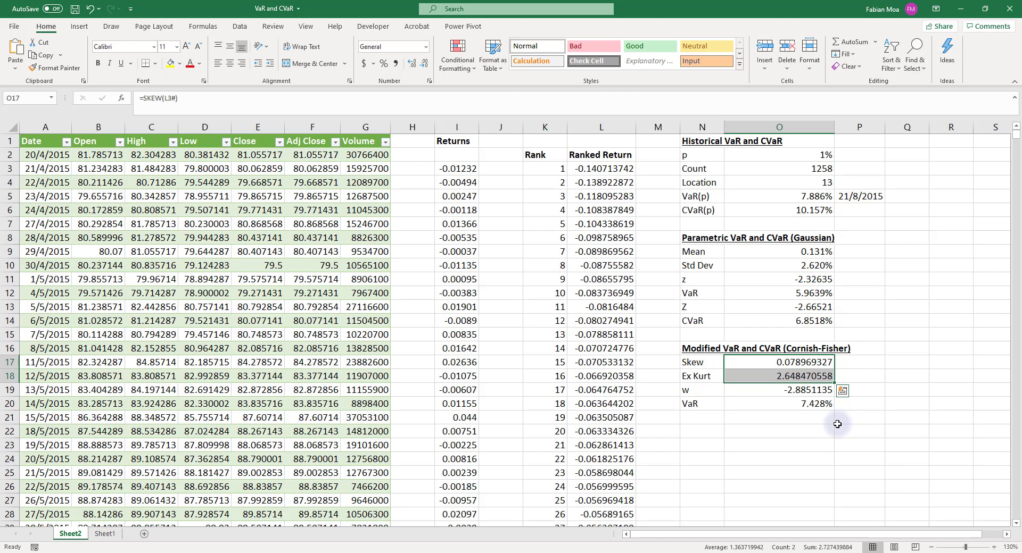
{"action": "left_click", "coordinate": [801, 404]}
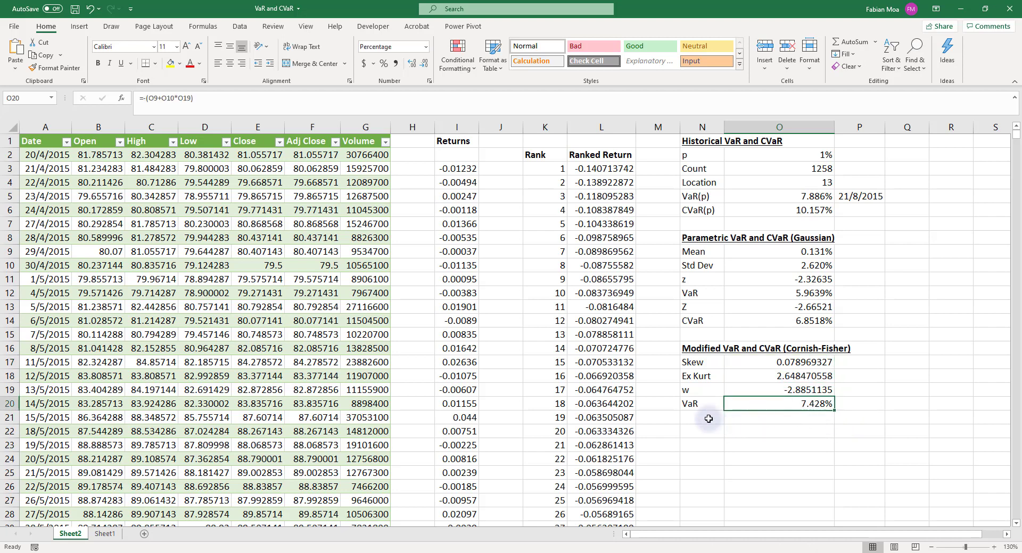
Label N21 as W and start its formula in O21 with =O13*(1+O11*O17/6.
{"action": "left_click", "coordinate": [708, 419]}
{"action": "type", "text": "W"}
{"action": "key", "text": "Tab"}
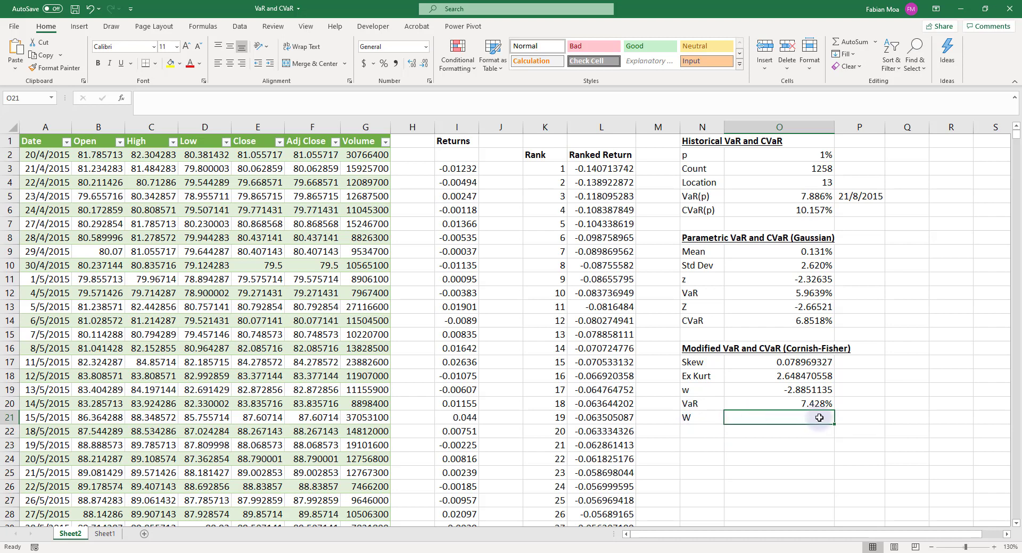
{"action": "type", "text": "="}
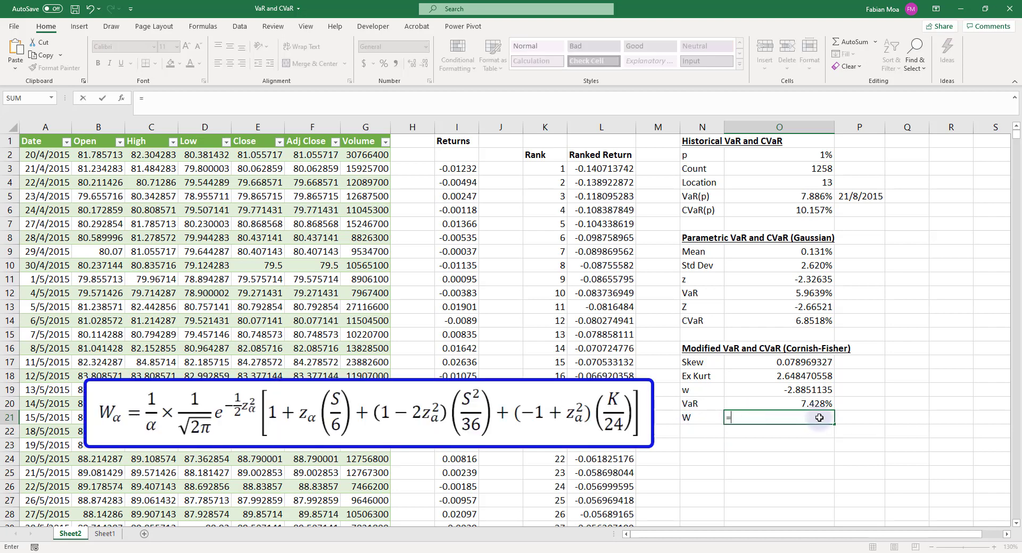
{"action": "left_click", "coordinate": [784, 306]}
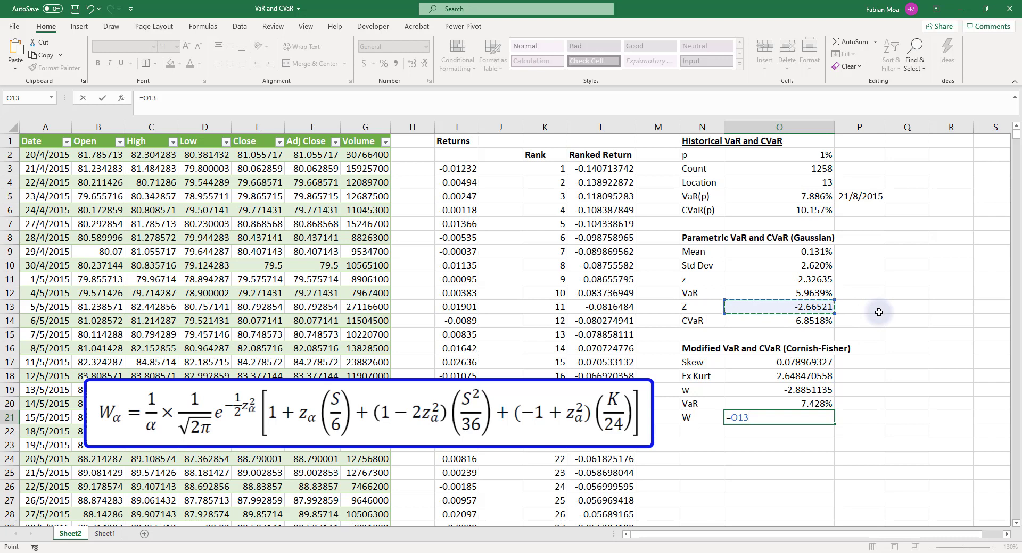
{"action": "type", "text": "*(1+"}
{"action": "left_click", "coordinate": [798, 281]}
{"action": "type", "text": "*"}
{"action": "left_click", "coordinate": [805, 363]}
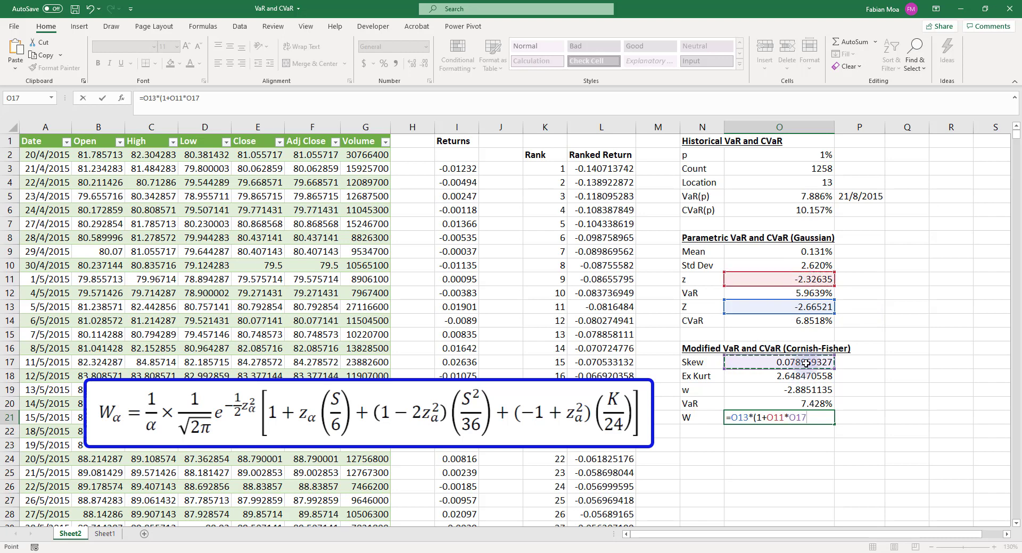
{"action": "type", "text": "/6"}
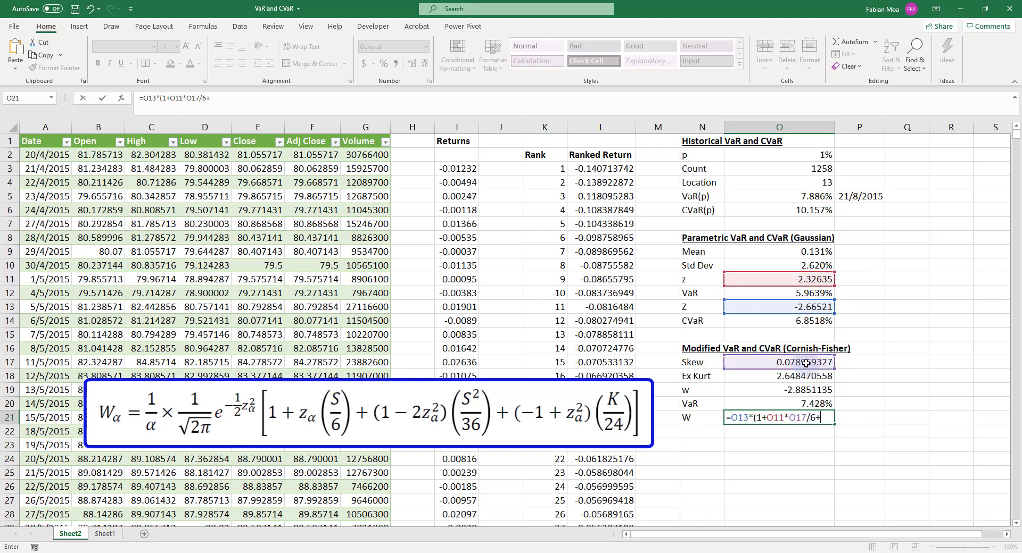
Add the squared skew term (1-2*O11^2)*O17^2/36 to the W formula in O21.
{"action": "type", "text": "+(1-2*"}
{"action": "left_click", "coordinate": [802, 277]}
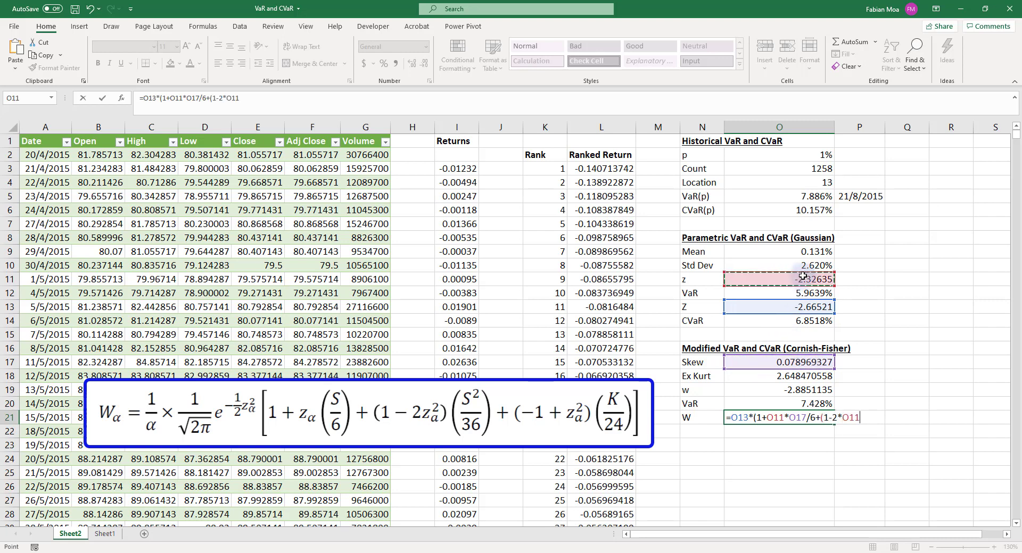
{"action": "type", "text": "^2"}
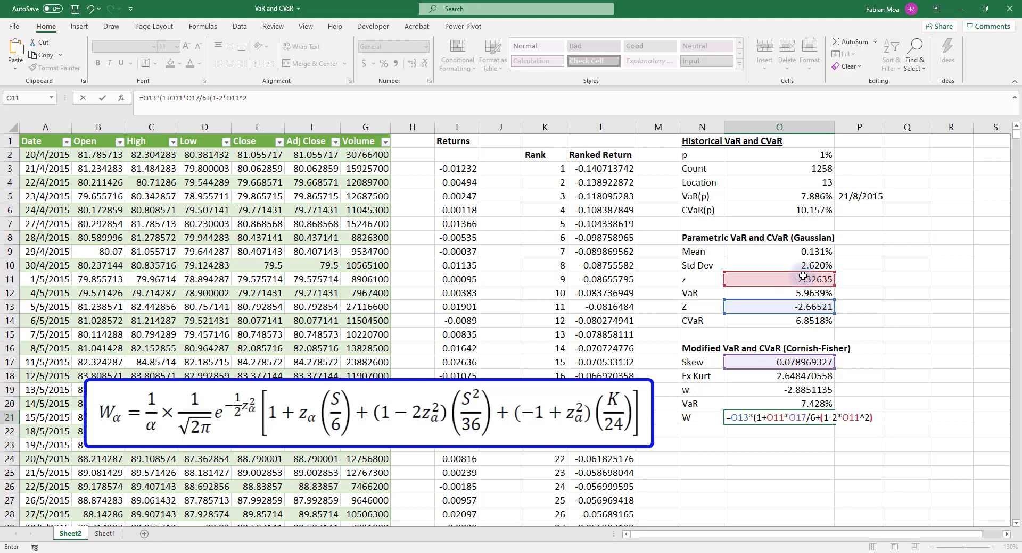
{"action": "type", "text": ")*"}
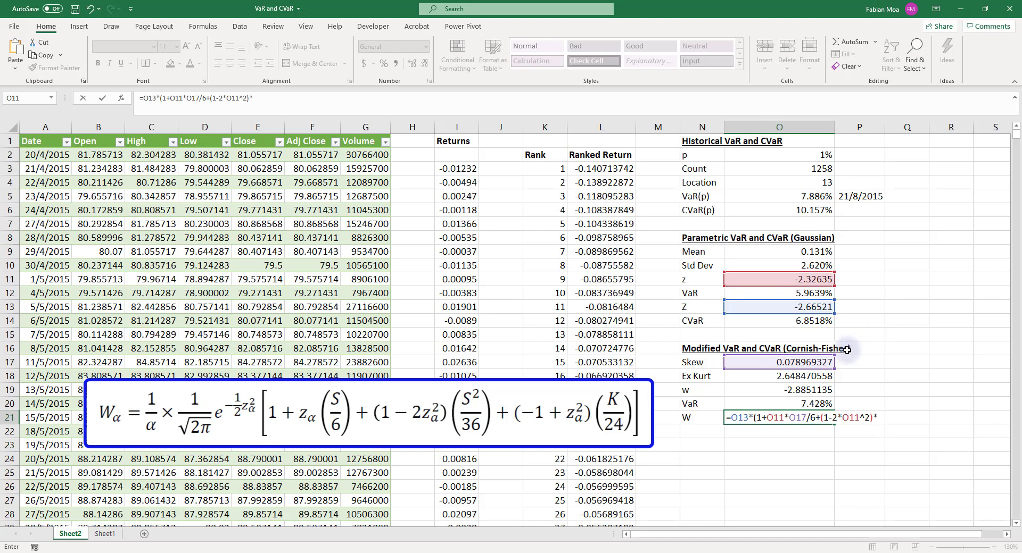
{"action": "left_click", "coordinate": [809, 362]}
{"action": "type", "text": "^2/36+("}
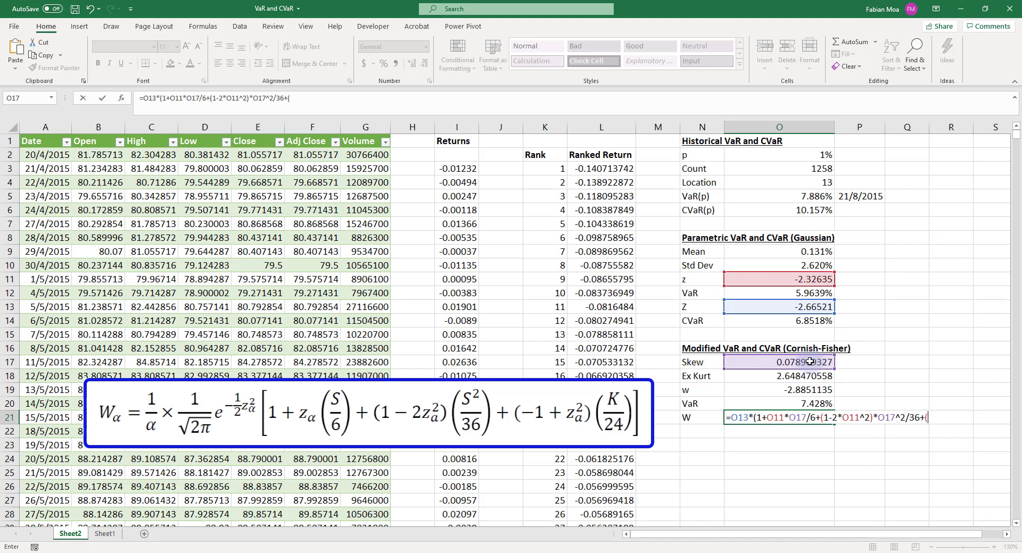
Complete the W formula in O21 by adding the excess kurtosis term (-1+O11^2)*O18/24 and closing the bracket.
{"action": "type", "text": "-1+"}
{"action": "left_click", "coordinate": [805, 277]}
{"action": "type", "text": "^2)*"}
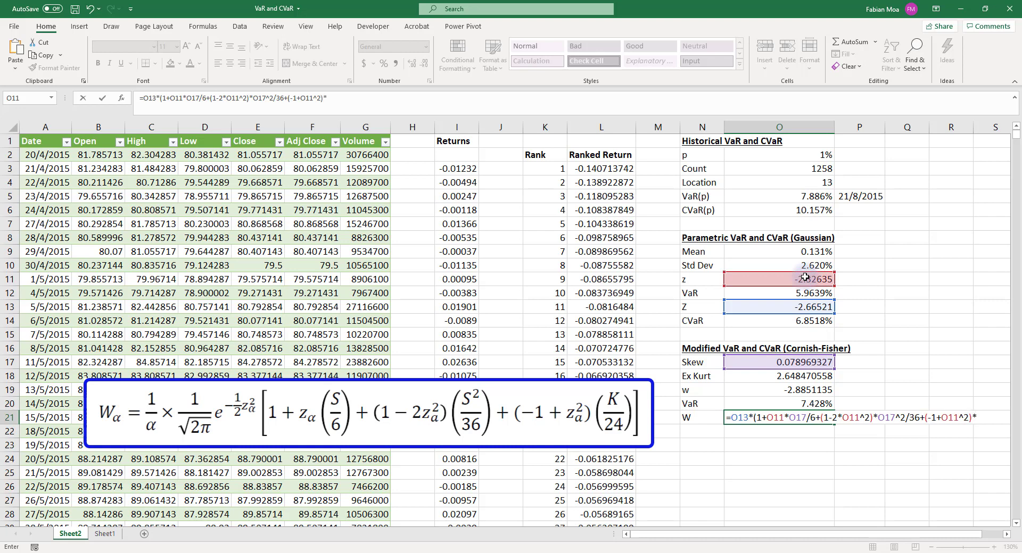
{"action": "left_click", "coordinate": [807, 376]}
{"action": "type", "text": "/24"}
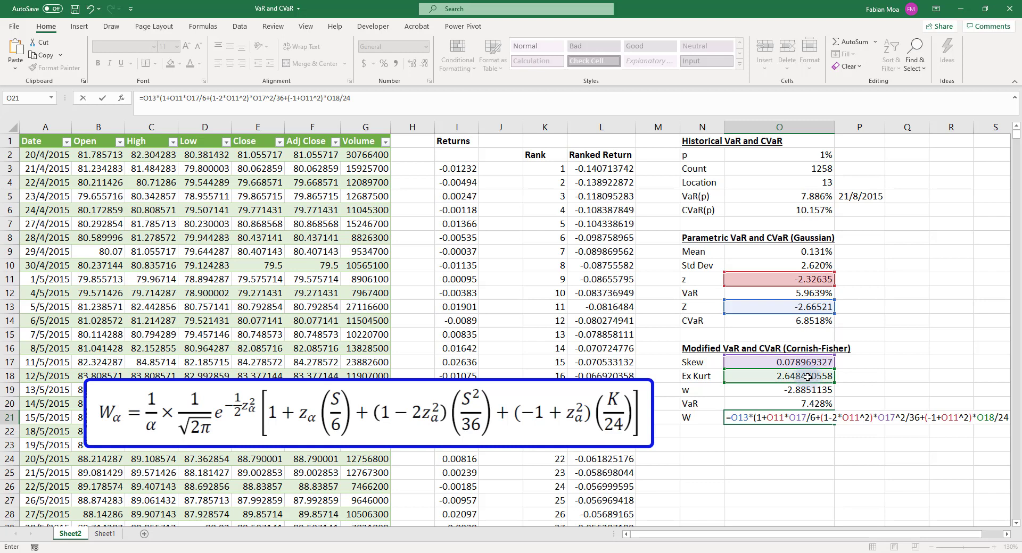
{"action": "key", "text": "ctrl+Return"}
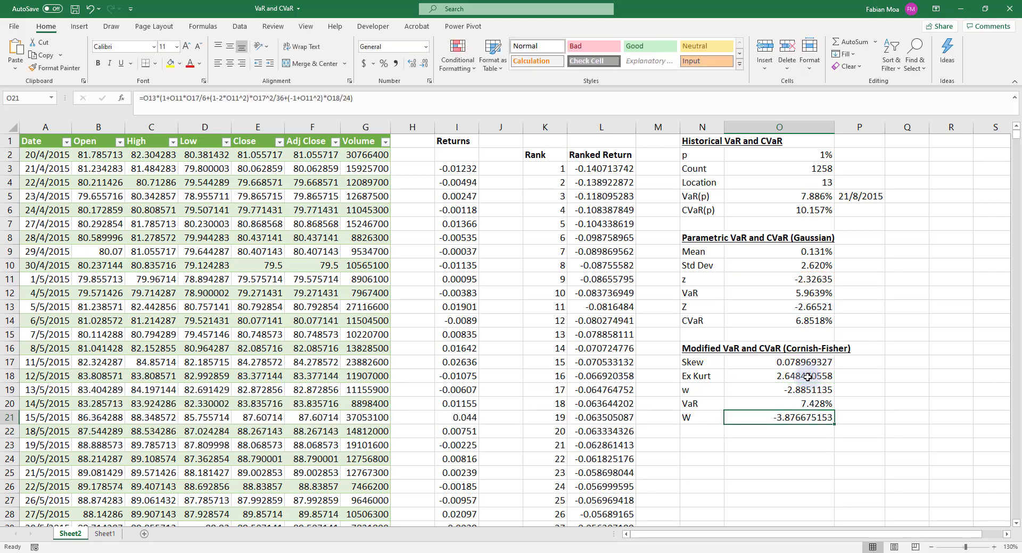
Label cell N22, below the W label, as CVaR.
{"action": "left_click", "coordinate": [707, 430]}
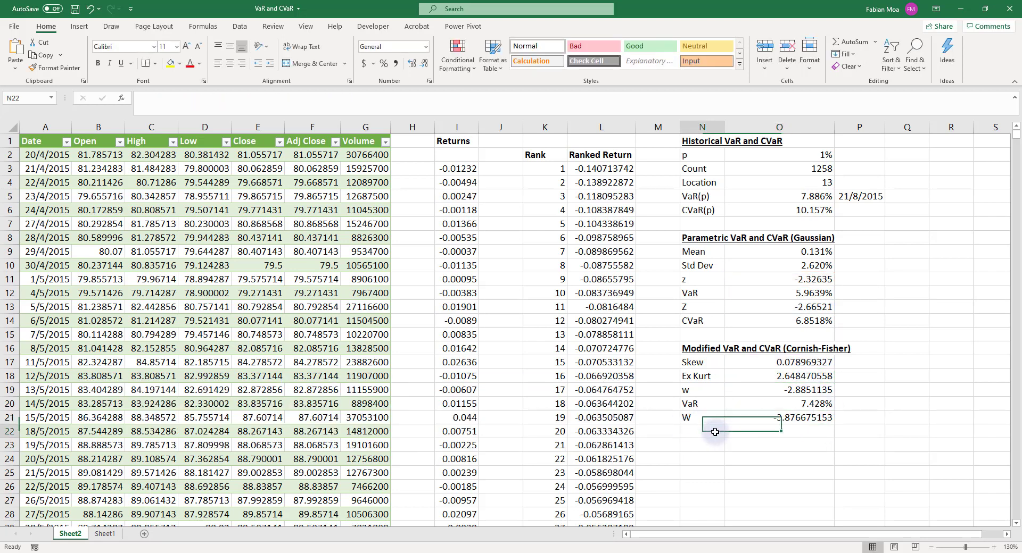
{"action": "left_click", "coordinate": [769, 419]}
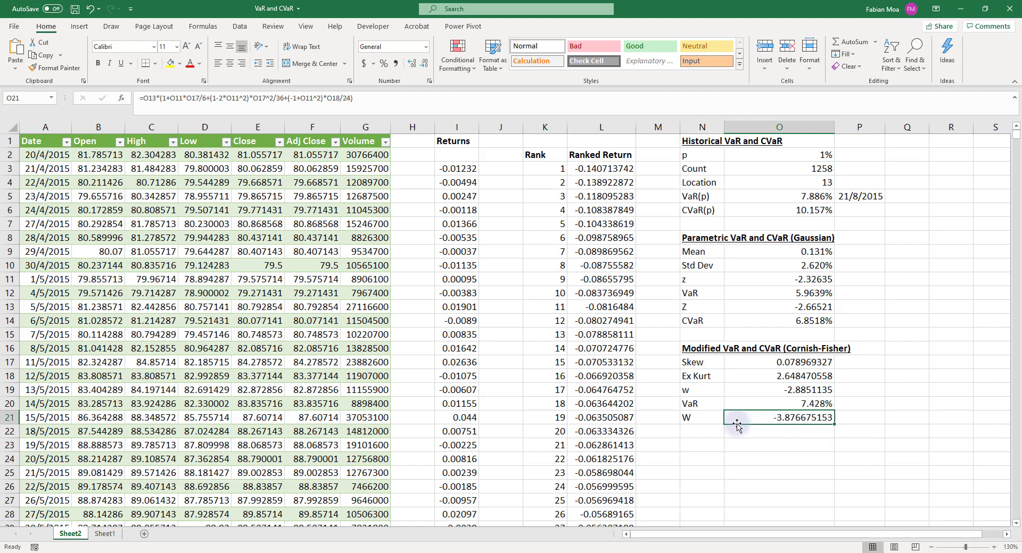
{"action": "left_click", "coordinate": [709, 431]}
{"action": "type", "text": "CVaR"}
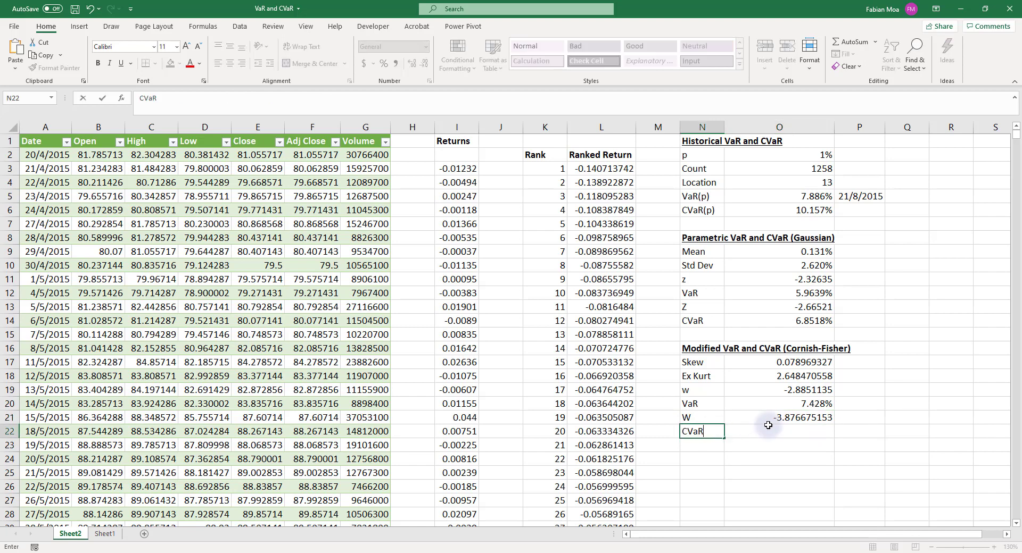
Calculate the modified CVaR in O22 with =-(O9+O10*O21).
{"action": "left_click", "coordinate": [768, 425]}
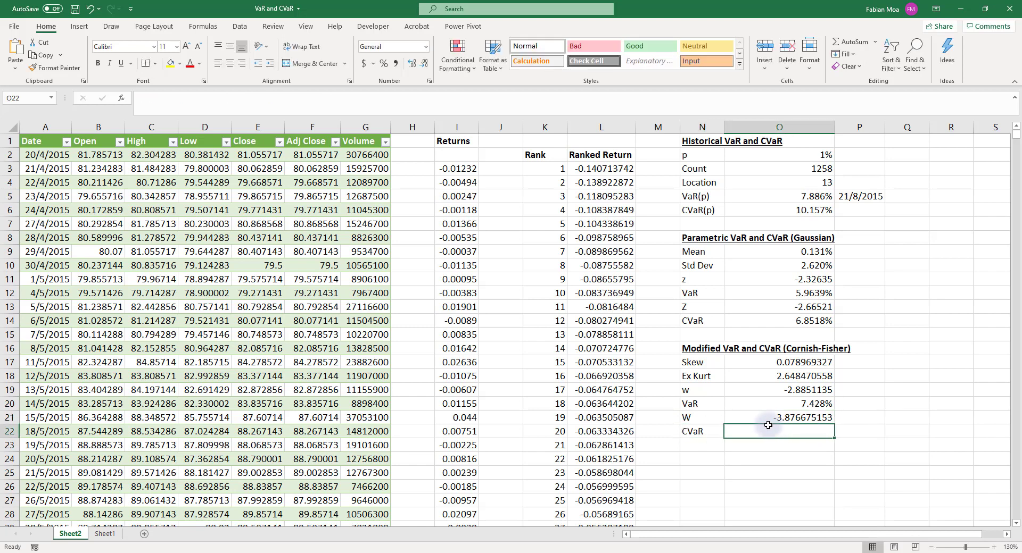
{"action": "type", "text": "="}
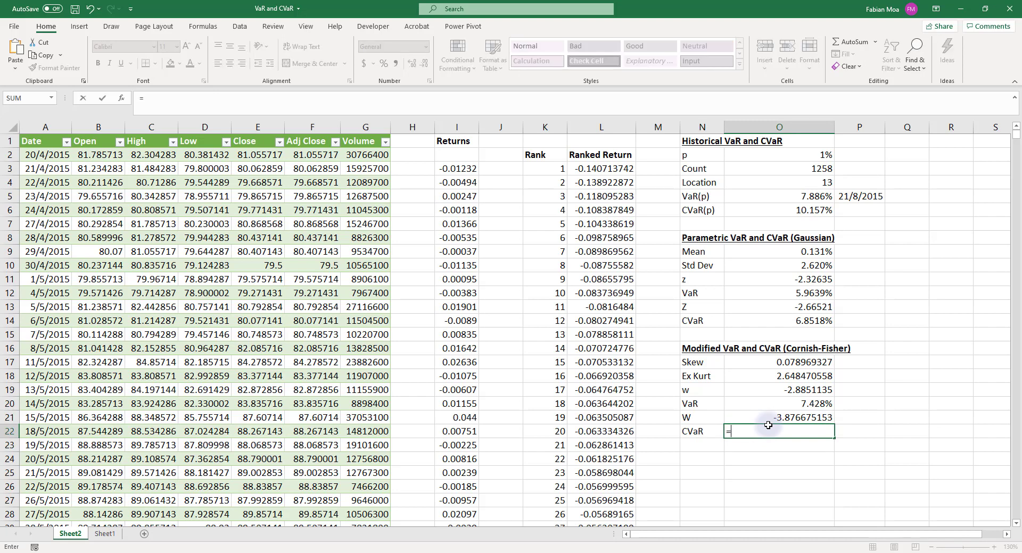
{"action": "type", "text": "-"}
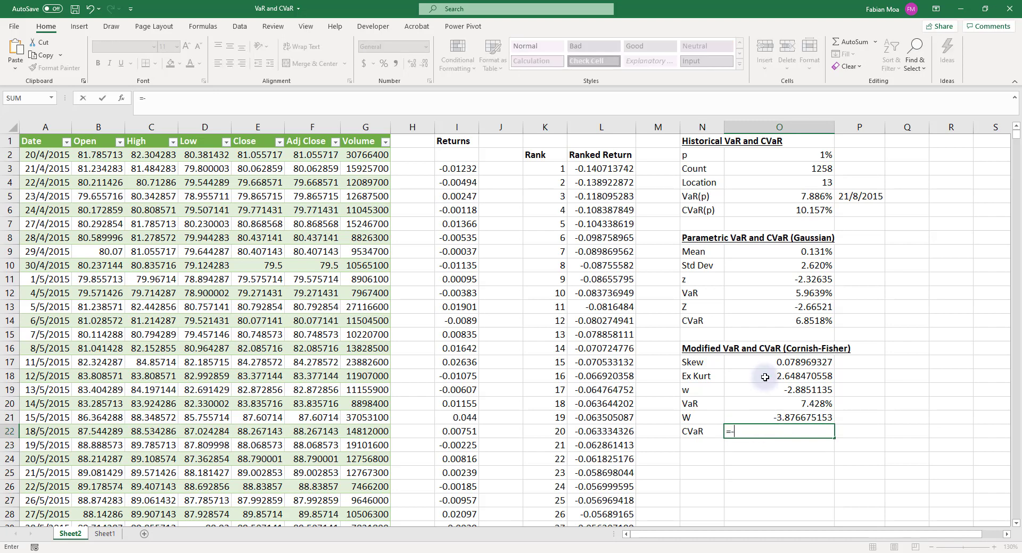
{"action": "type", "text": "("}
{"action": "left_click", "coordinate": [779, 252]}
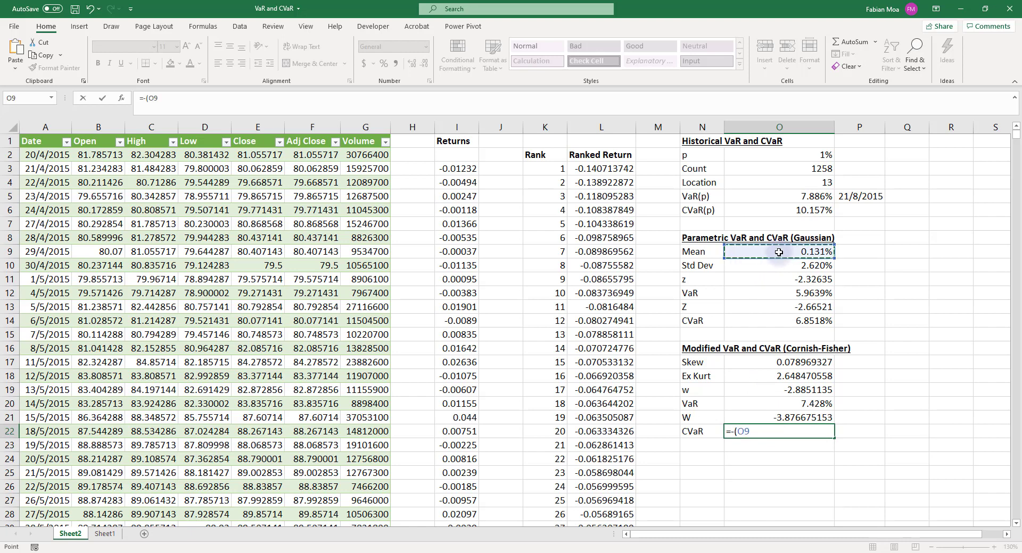
{"action": "type", "text": "+"}
{"action": "left_click", "coordinate": [781, 263]}
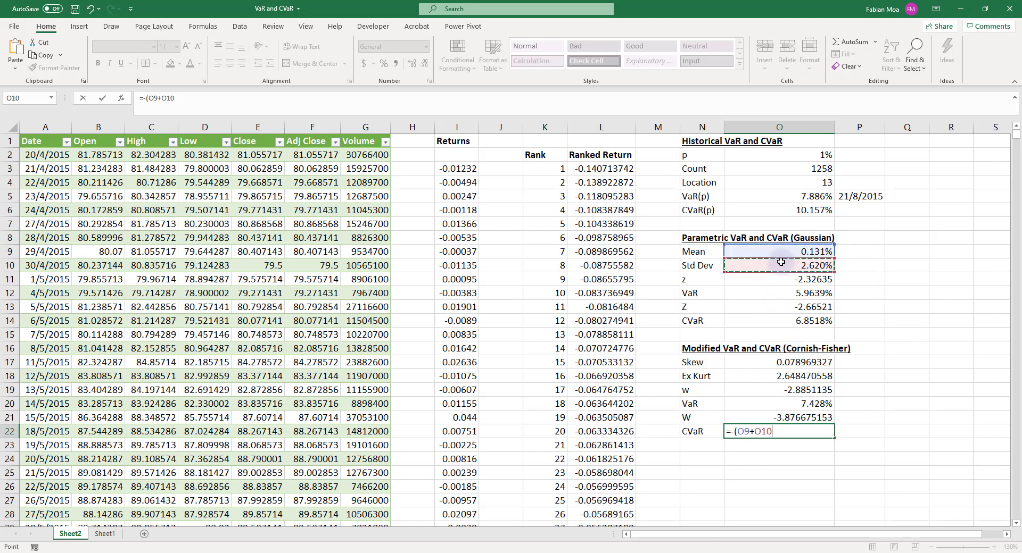
{"action": "type", "text": "*"}
{"action": "left_click", "coordinate": [787, 417]}
{"action": "type", "text": ")"}
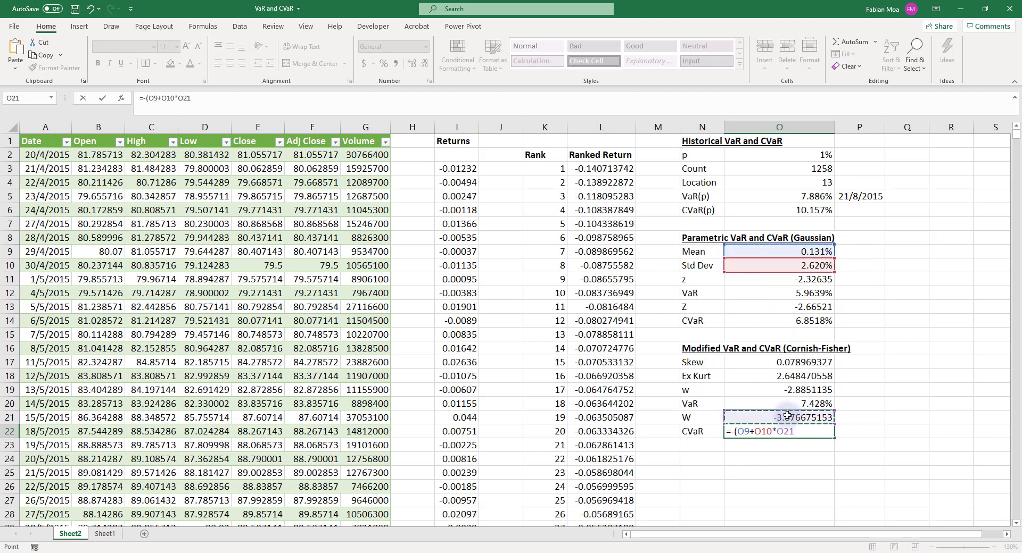
{"action": "key", "text": "Return"}
{"action": "key", "text": "Up"}
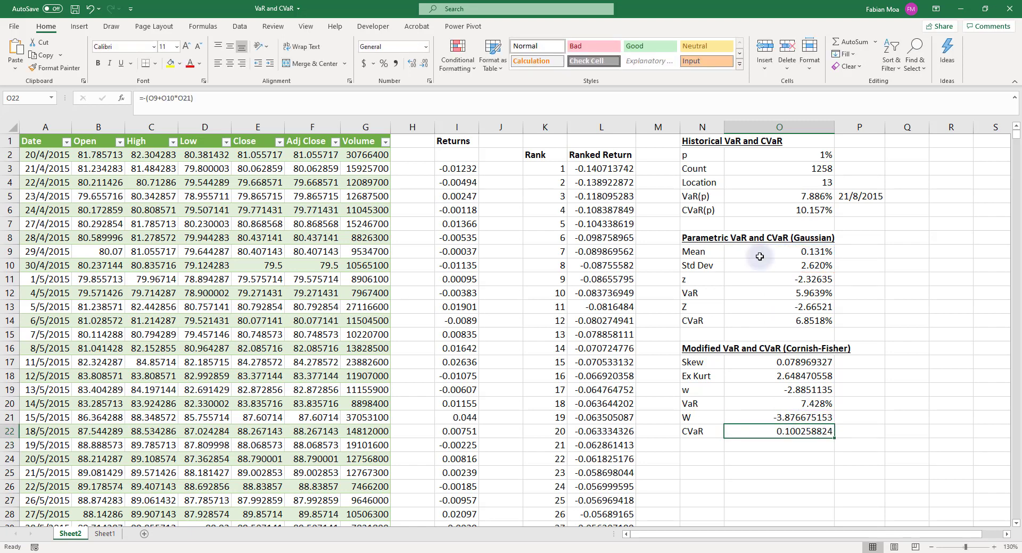
Format the modified CVaR in O22 as a percentage with three decimal places.
{"action": "left_click", "coordinate": [383, 63]}
{"action": "left_click", "coordinate": [412, 63]}
{"action": "left_click", "coordinate": [411, 63]}
{"action": "left_click", "coordinate": [412, 64]}
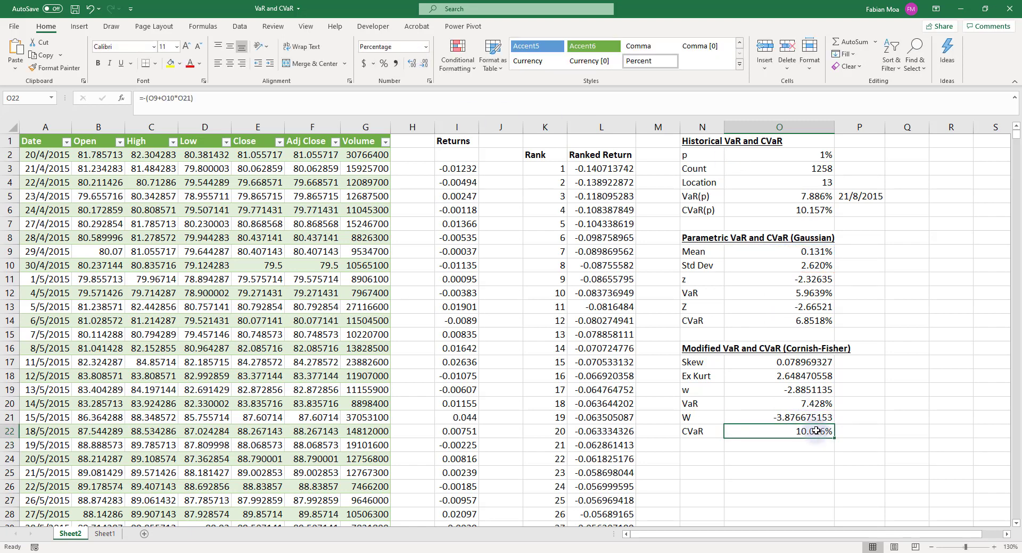
Compare the Gaussian CVaR in O14 with the modified VaR and CVaR, and review the skew and excess kurtosis in O17:O18.
{"action": "left_click", "coordinate": [803, 322]}
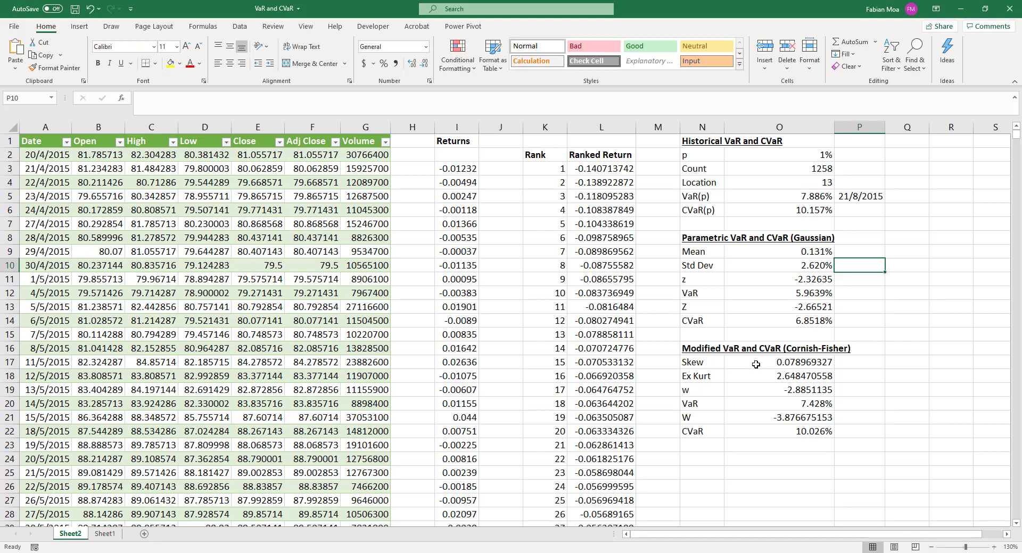
{"action": "left_click_drag", "start_coordinate": [710, 363], "coordinate": [800, 376]}
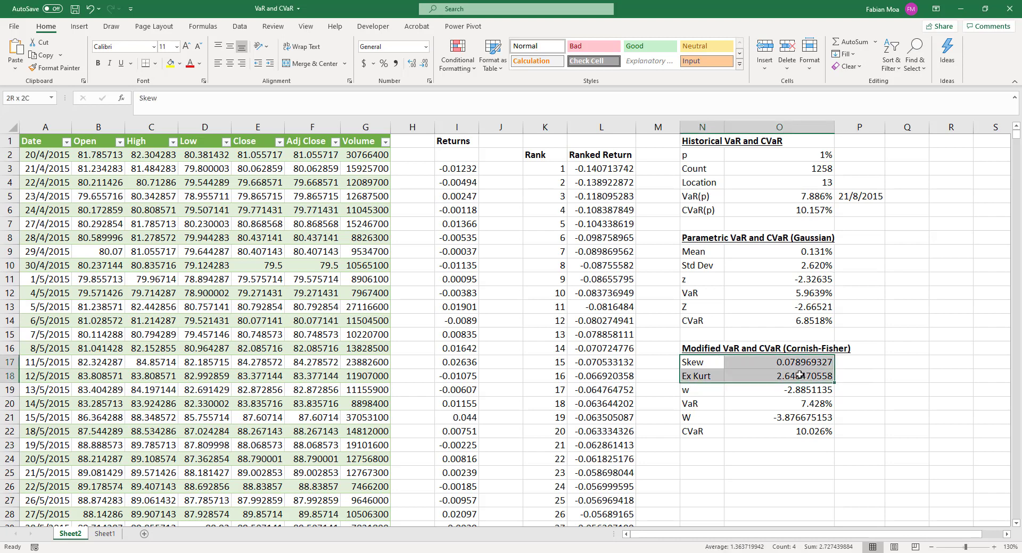
{"action": "left_click", "coordinate": [800, 375]}
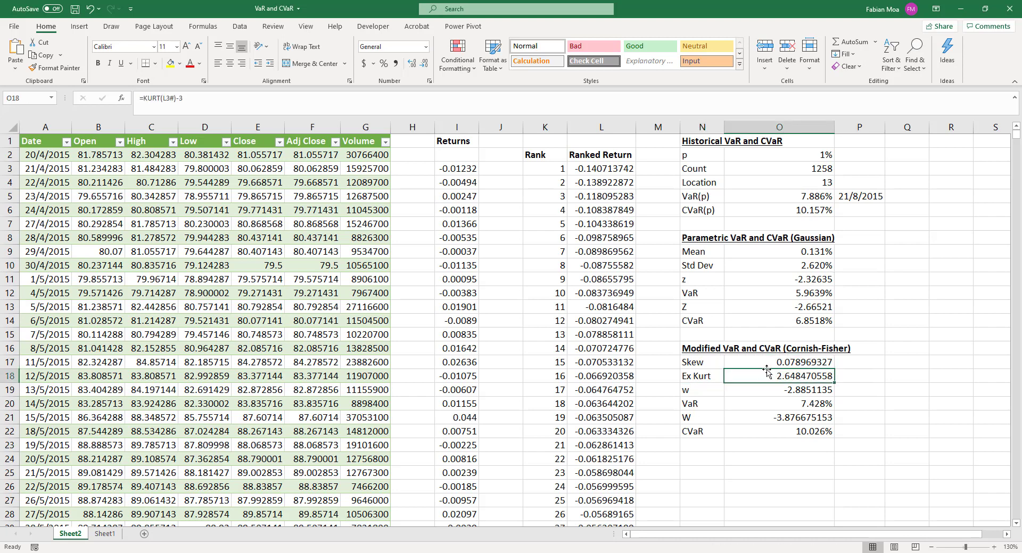
{"action": "left_click_drag", "start_coordinate": [777, 363], "coordinate": [780, 375]}
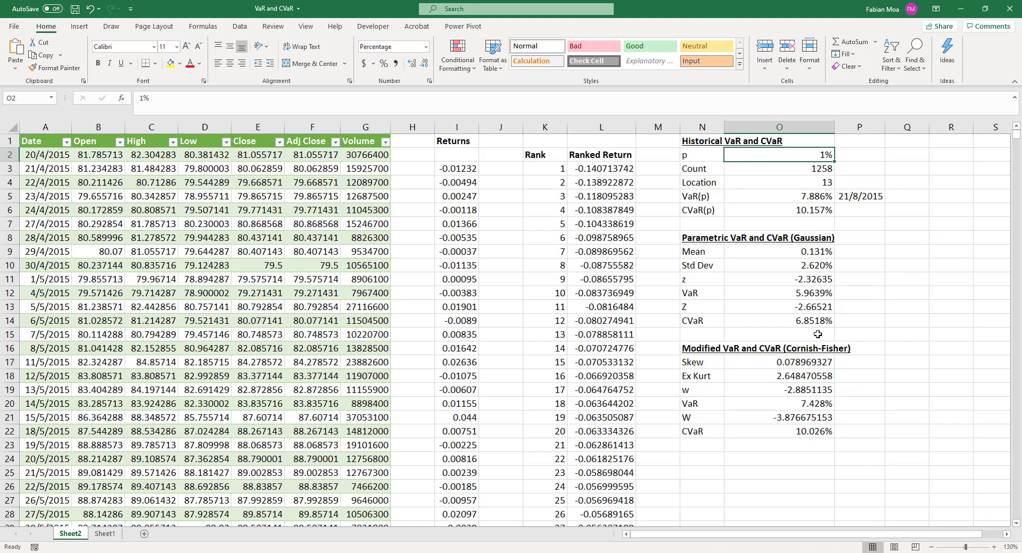
{"action": "left_click", "coordinate": [810, 406]}
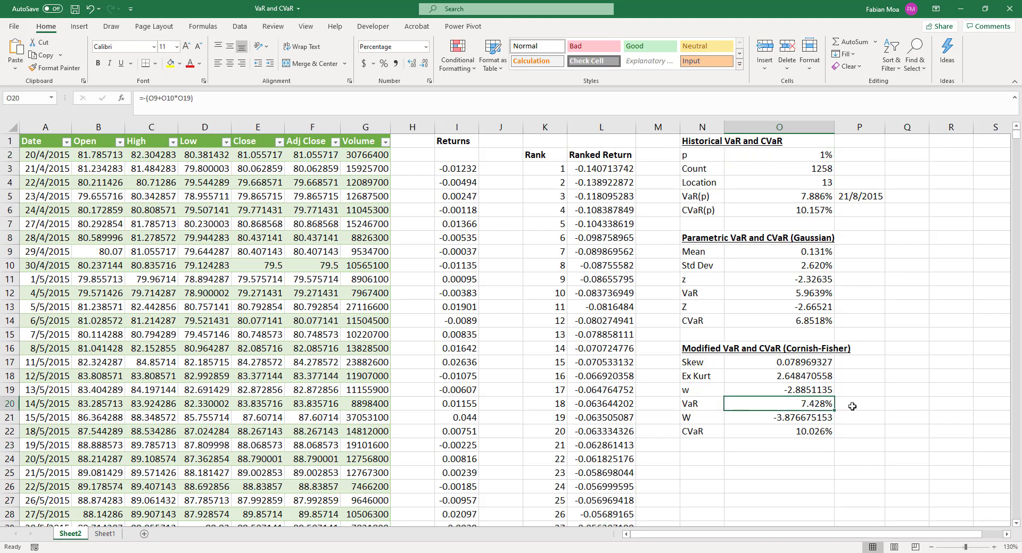
{"action": "left_click", "coordinate": [817, 433]}
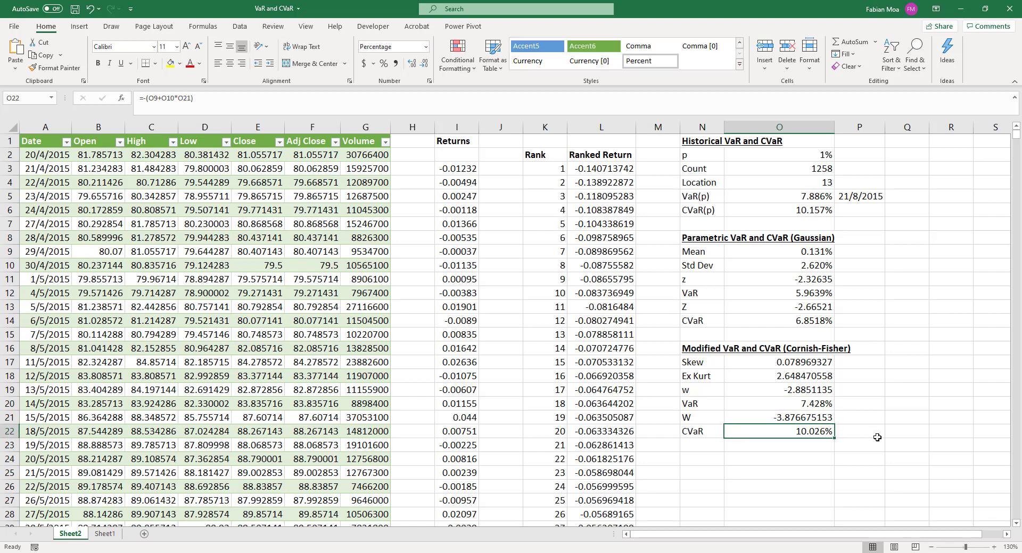